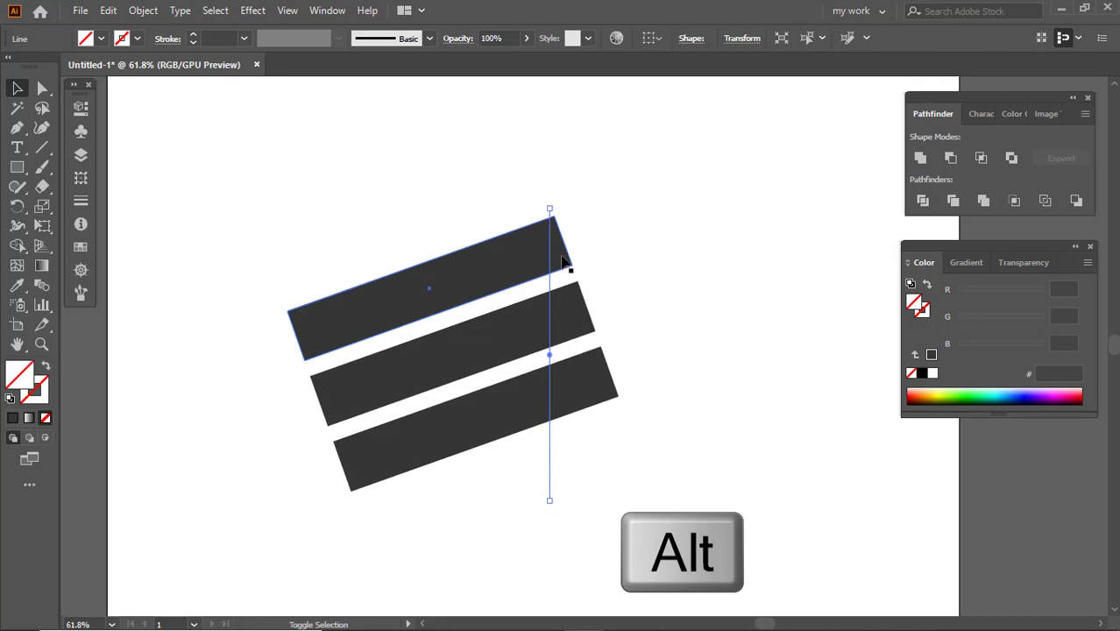
Split the three slanted bars along the two vertical lines with Pathfinder Divide, and ungroup the pieces.
click(598, 223)
drag(247, 186, 698, 450)
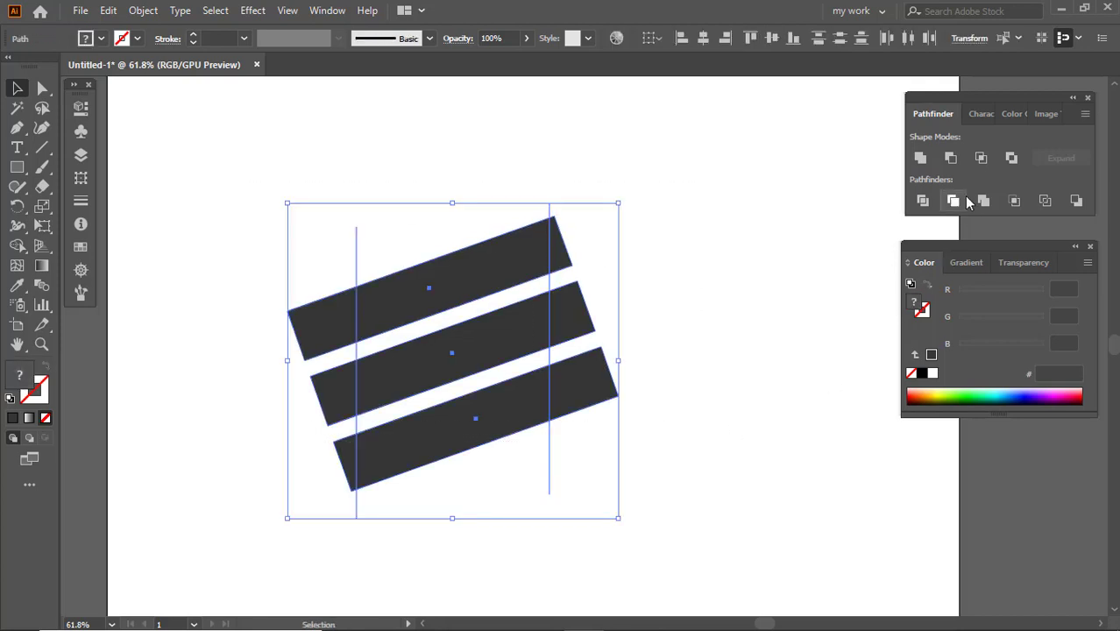
click(922, 202)
right_click(510, 338)
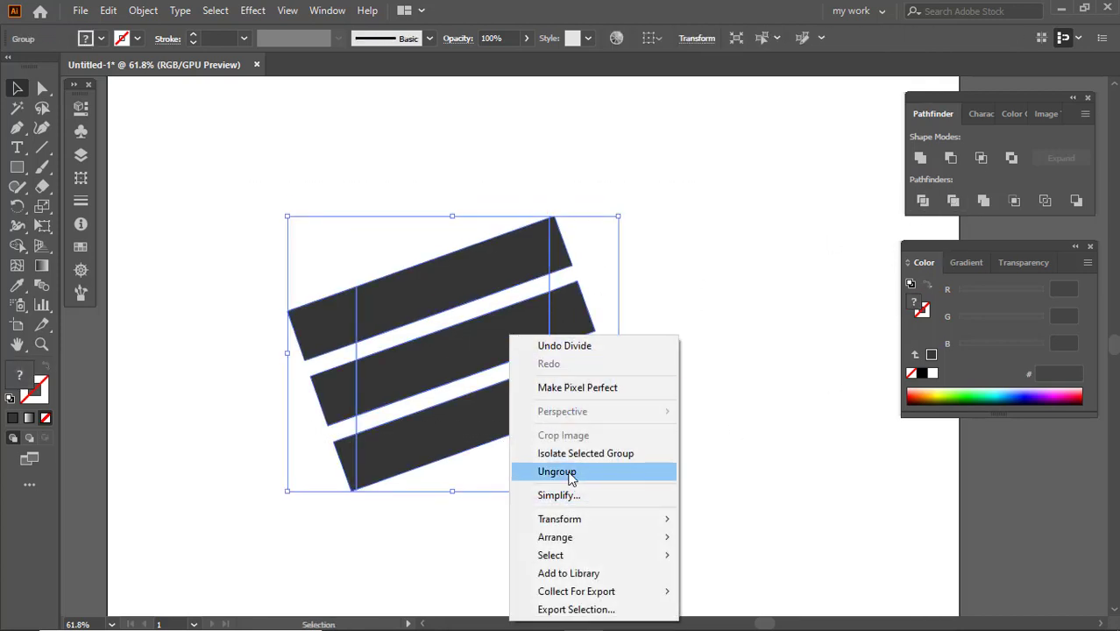
click(569, 473)
Delete the cut-off end pieces of all three bars beyond the right vertical cut.
click(648, 377)
click(568, 266)
key(Delete)
click(573, 310)
key(Delete)
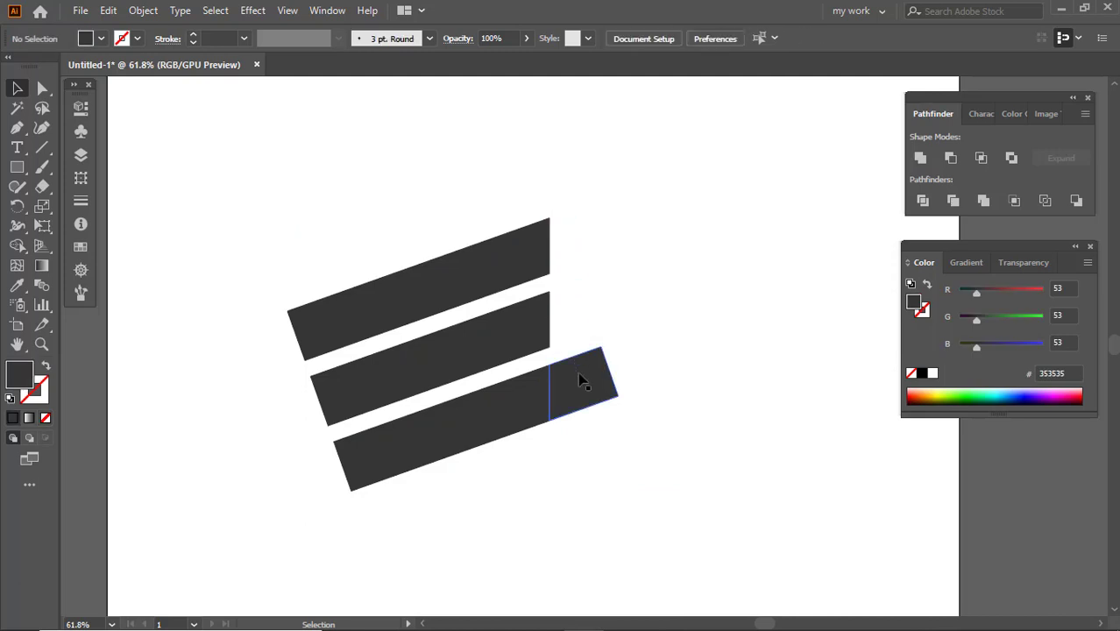
click(581, 380)
key(Delete)
Delete the cut-off end pieces of all three bars beyond the left vertical cut.
click(351, 323)
shift+click(333, 385)
key(Delete)
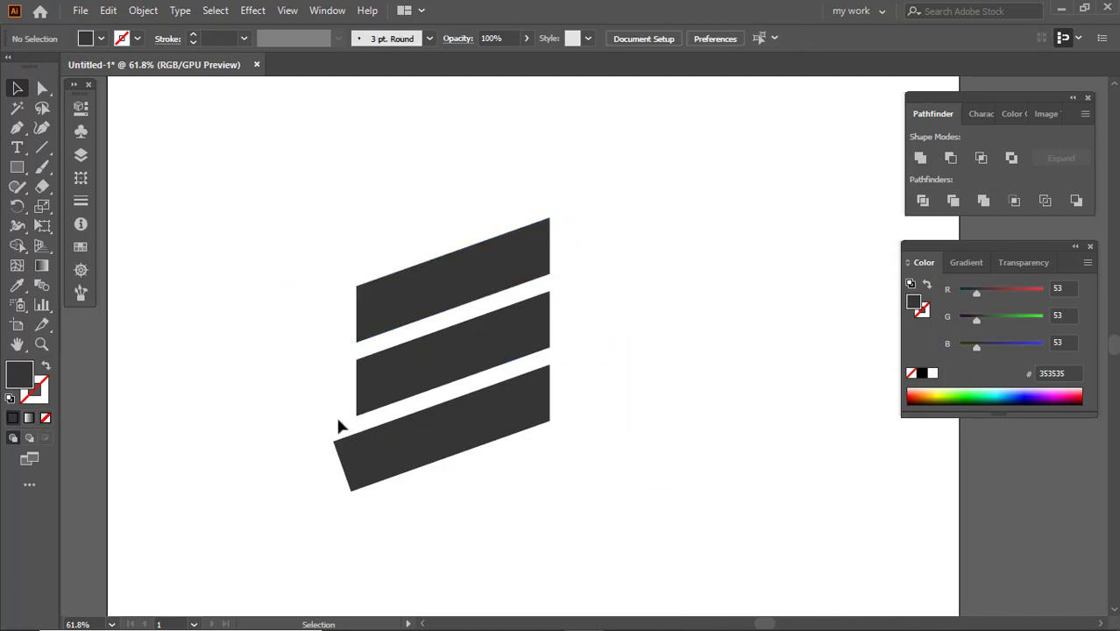
click(347, 446)
key(Delete)
Scale the top bar down proportionally about its centre and nudge it down slightly toward the middle bar.
click(478, 270)
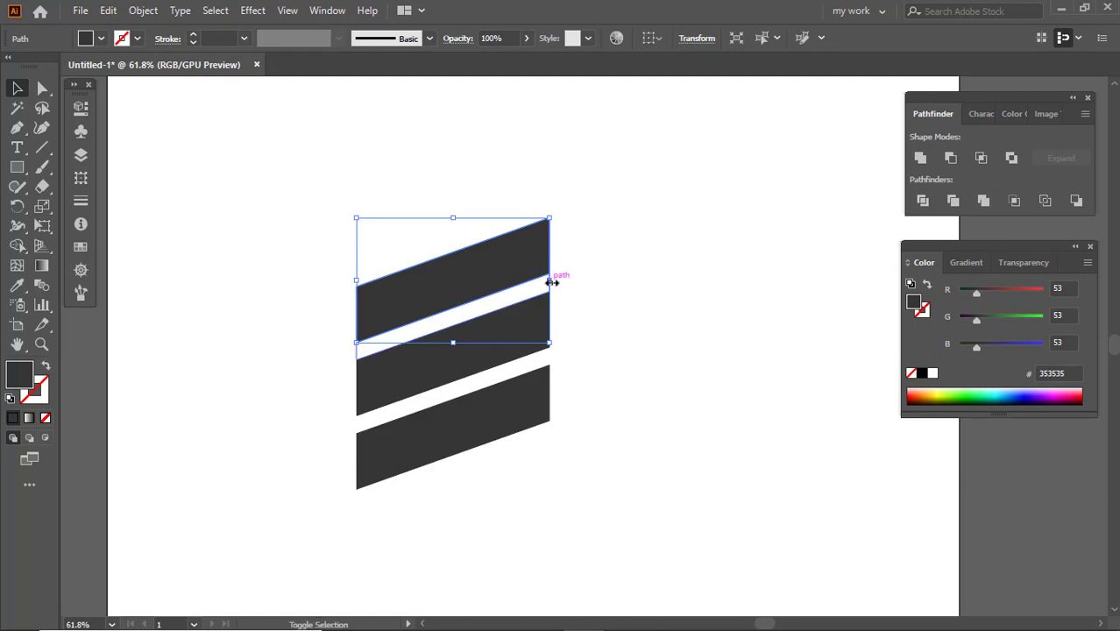
drag(550, 282, 523, 281)
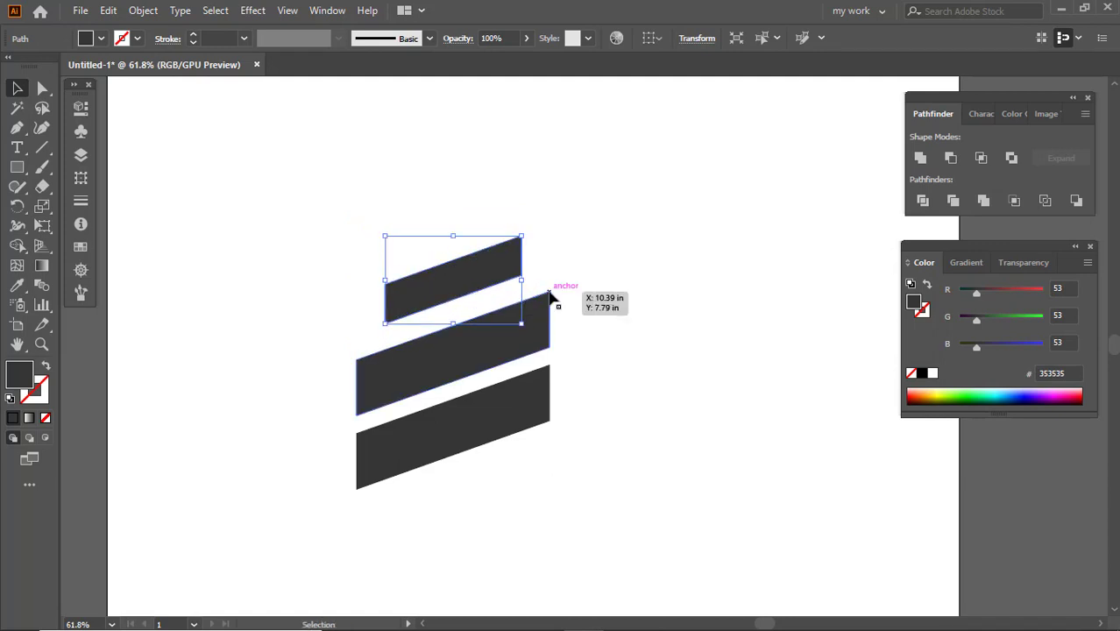
key(Down)
key(Down)
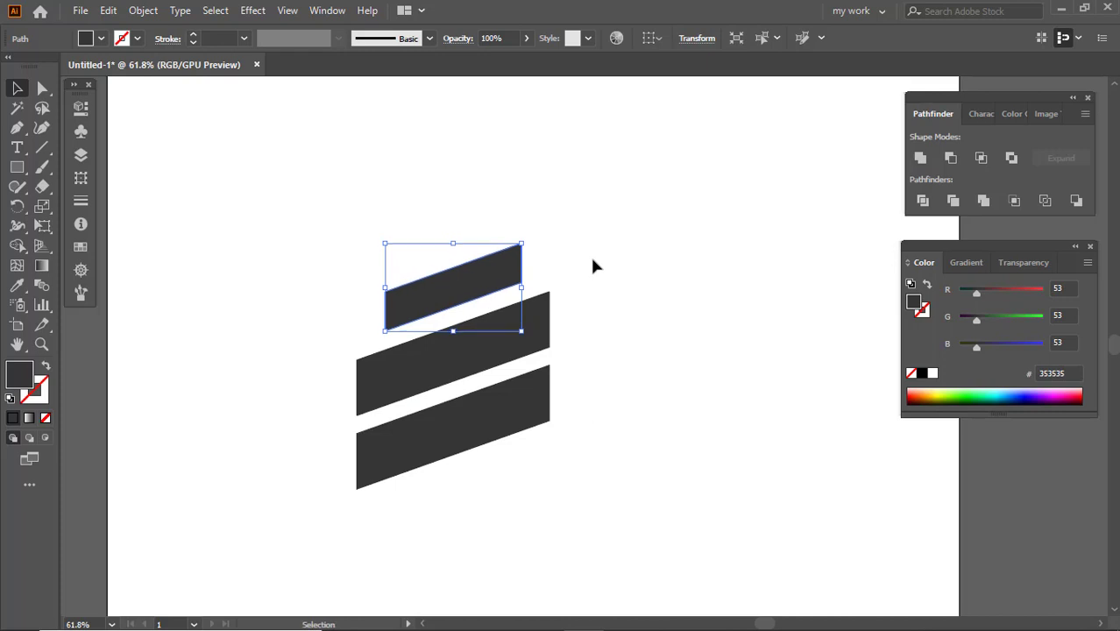
click(578, 258)
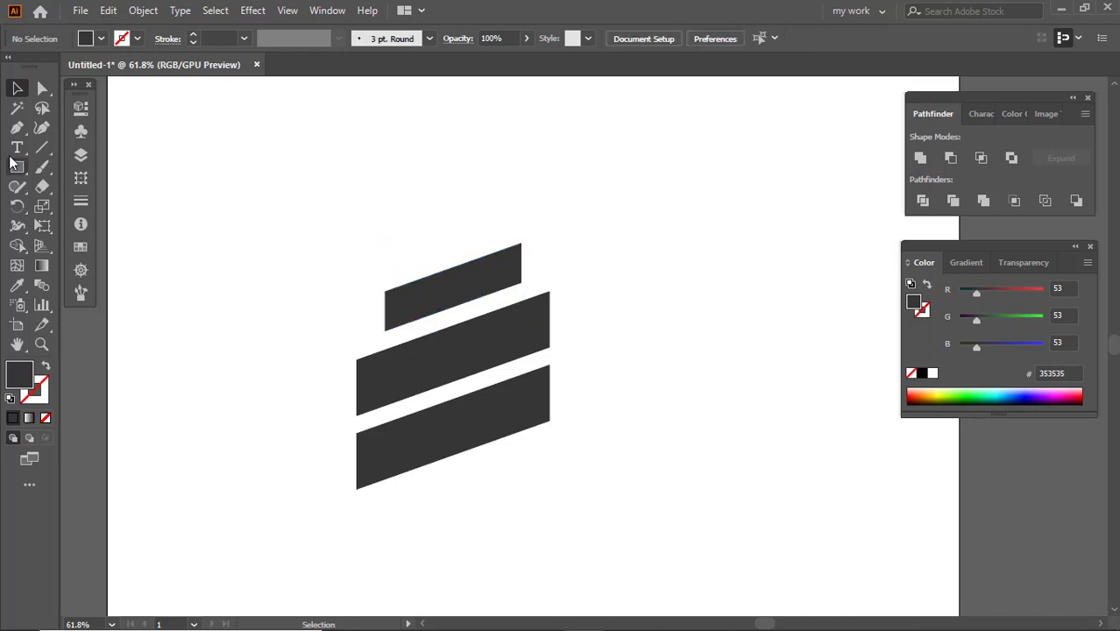
Delete the unfilled leftover piece in the gap between the top and middle bars.
click(17, 128)
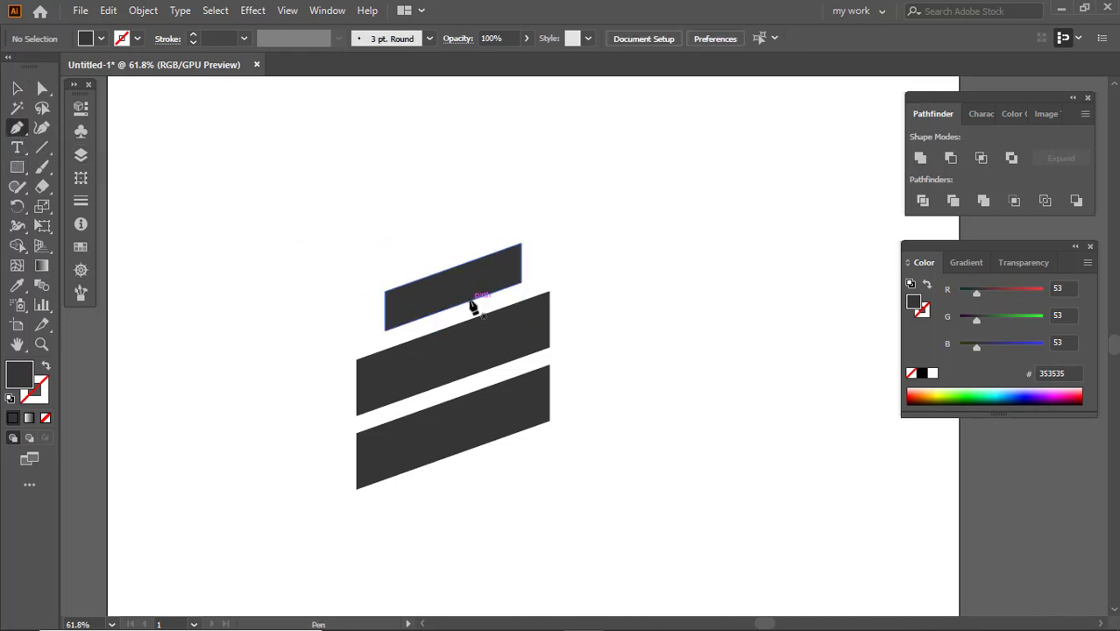
key(v)
click(368, 338)
key(Delete)
Select all the bars and set their fill colour to pink FF00A1.
drag(478, 221, 607, 490)
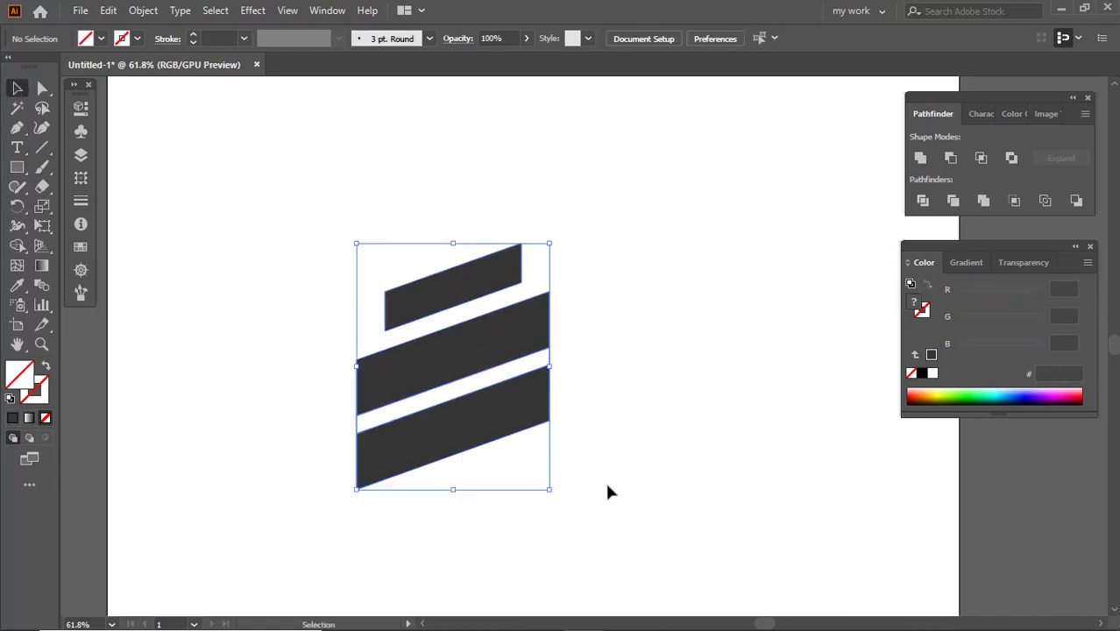
click(965, 392)
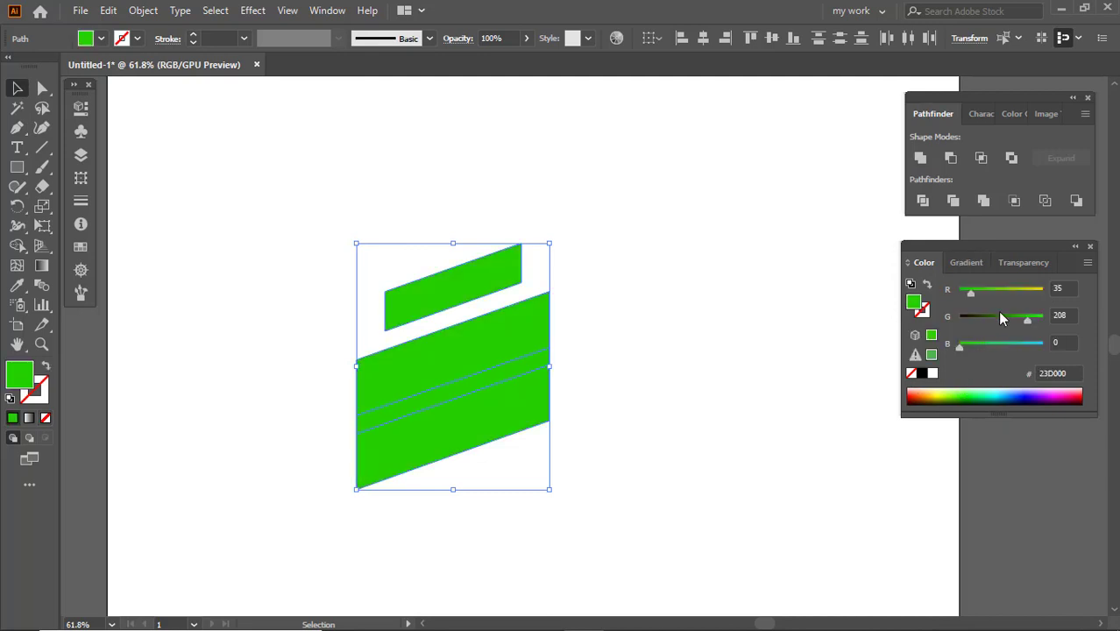
click(1042, 290)
click(1010, 346)
drag(1016, 319, 930, 324)
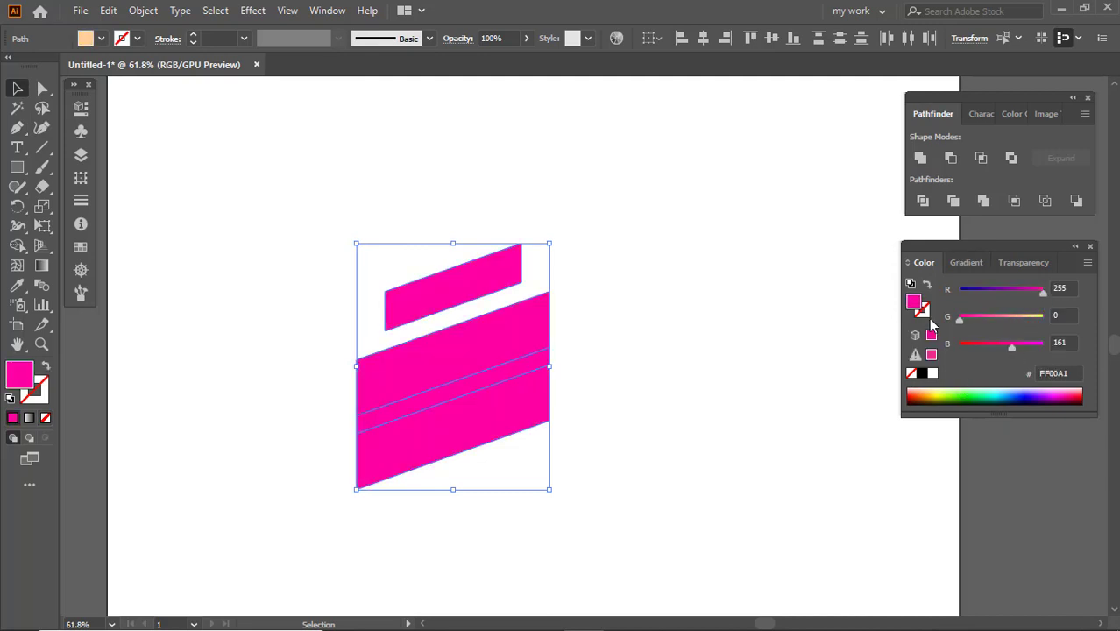
Delete the leftover piece filling the gap between the middle and bottom bars.
click(578, 364)
click(520, 375)
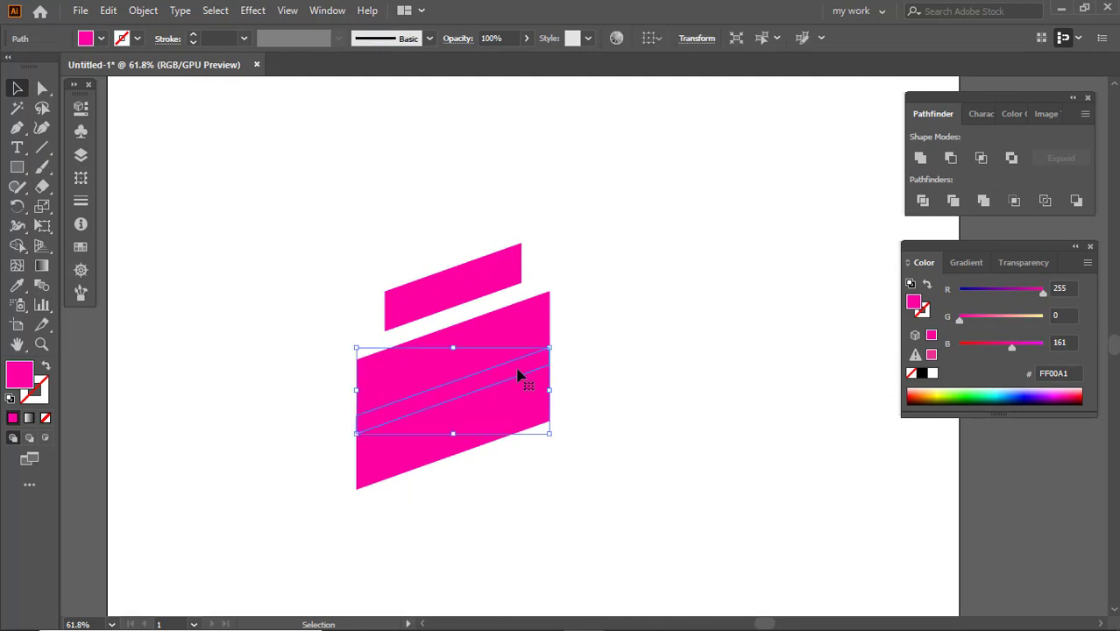
key(Delete)
Draw a closed four-point fold shape with the Pen tool from the top bar's lower-left corner to the middle bar's upper-right corner.
click(17, 127)
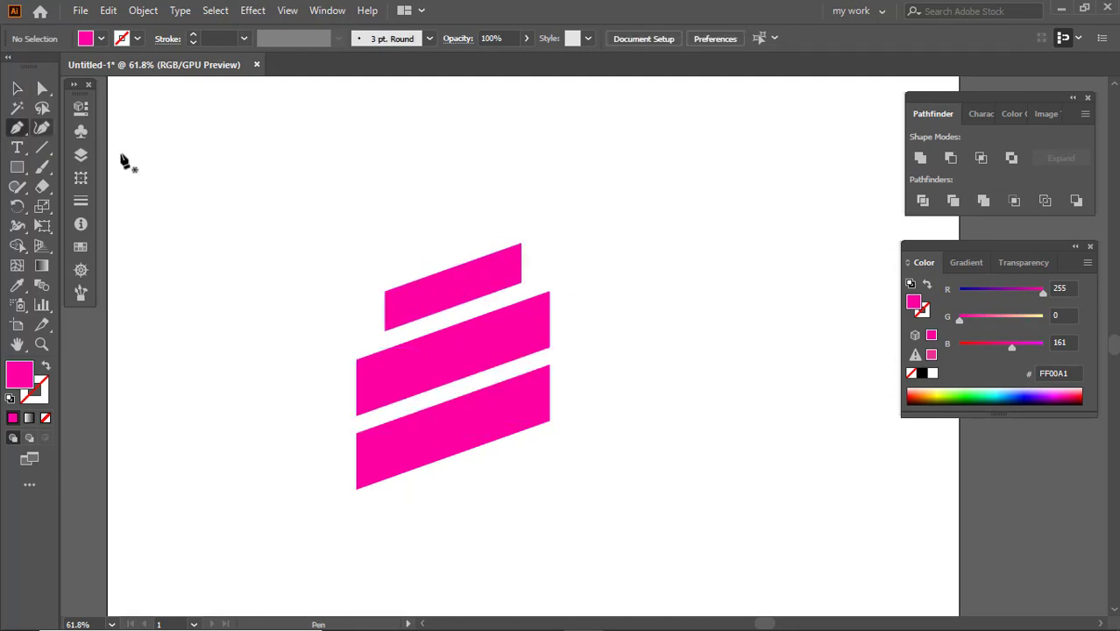
click(384, 244)
click(385, 331)
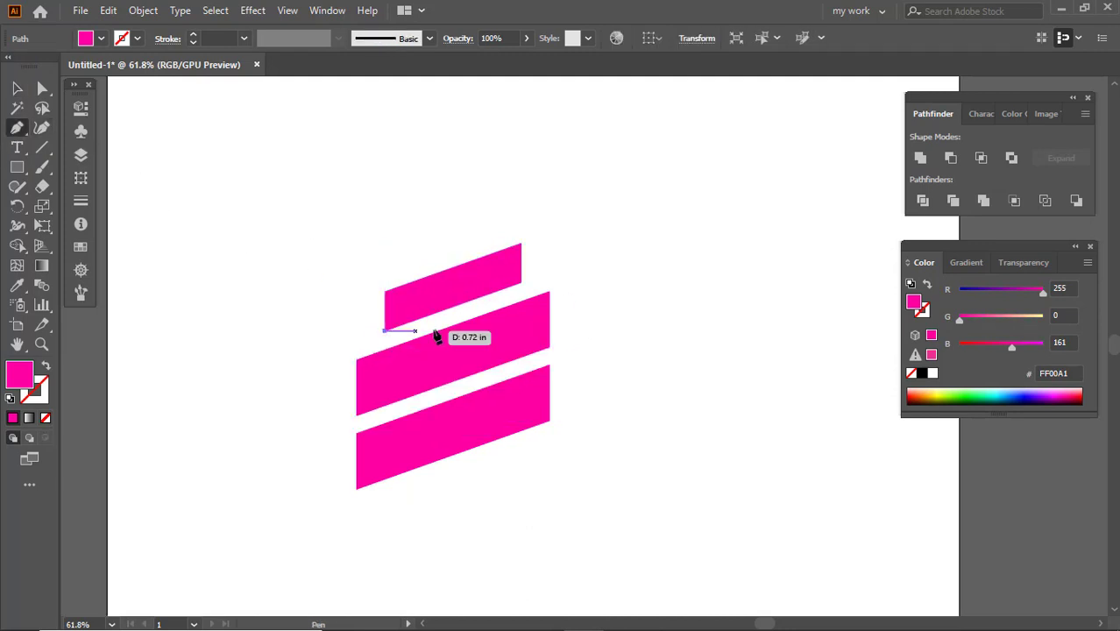
click(464, 331)
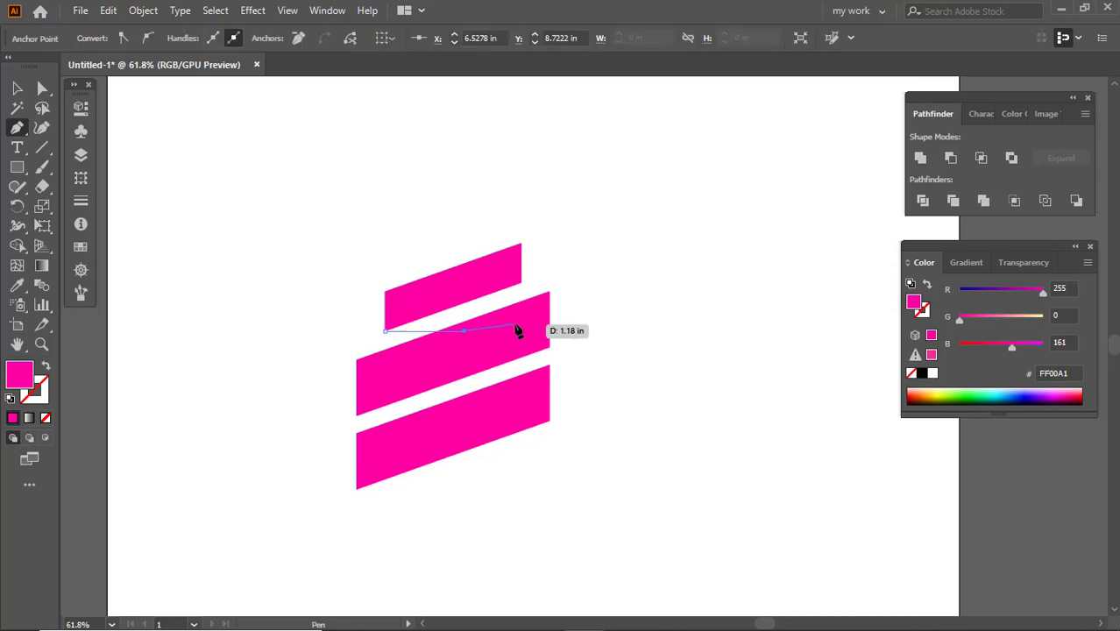
click(548, 293)
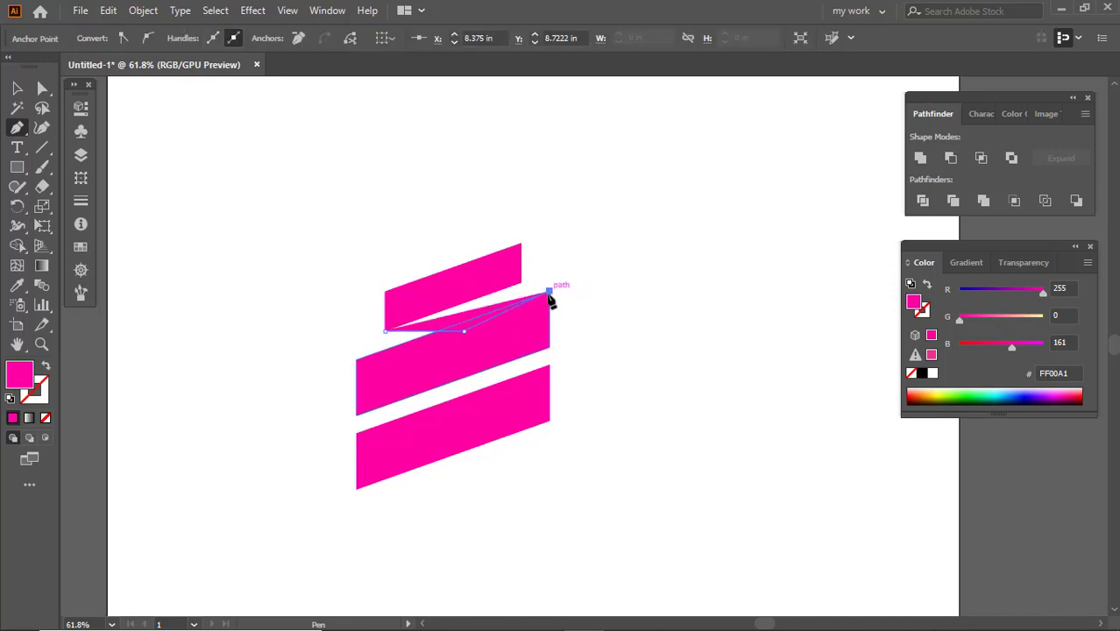
click(460, 299)
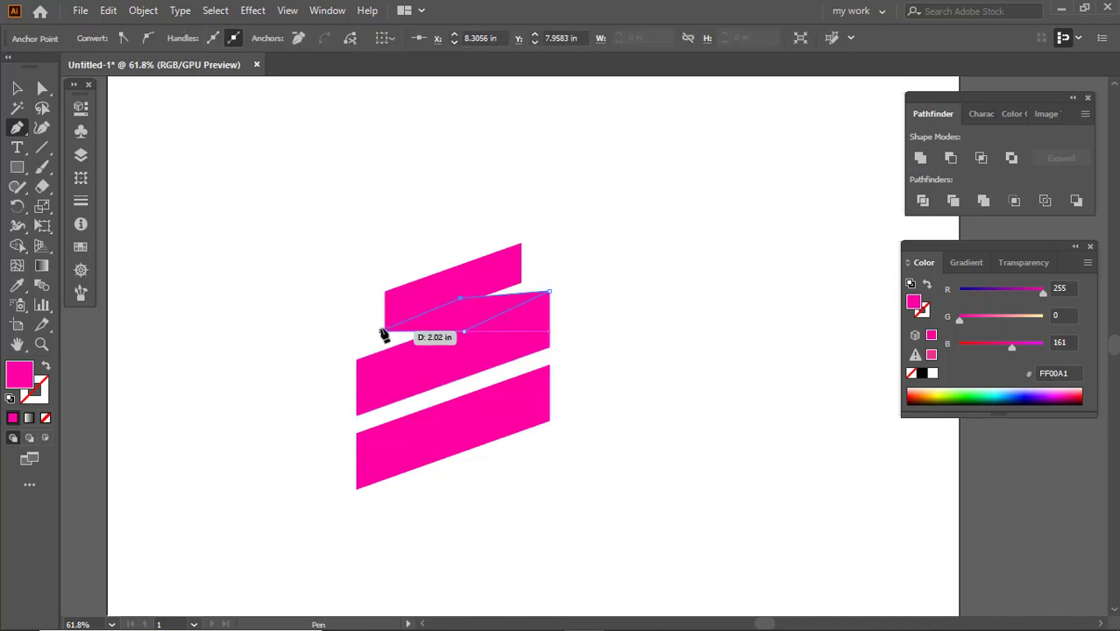
click(383, 332)
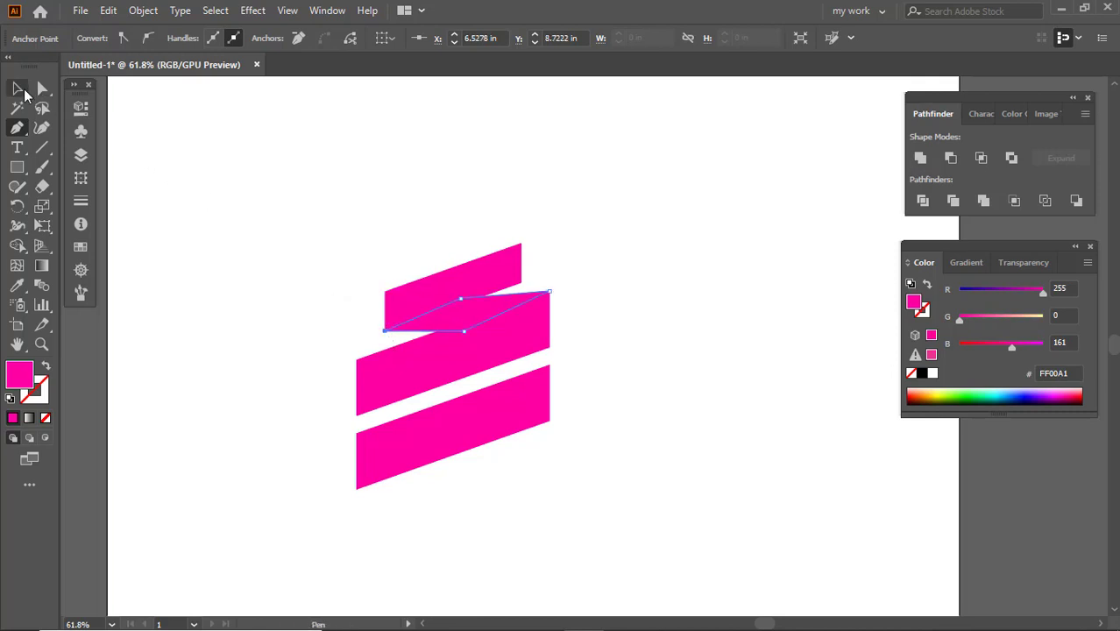
click(22, 90)
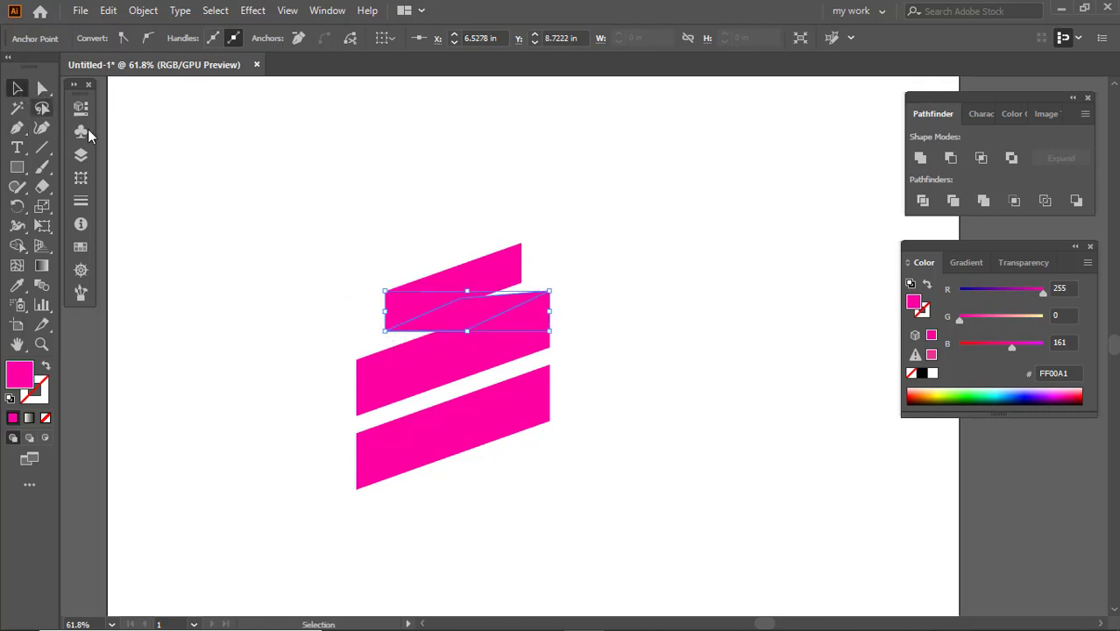
Fill the new fold shape with dark grey 3D3D3D and send it to the back.
double_click(20, 374)
text(3d3d3d)
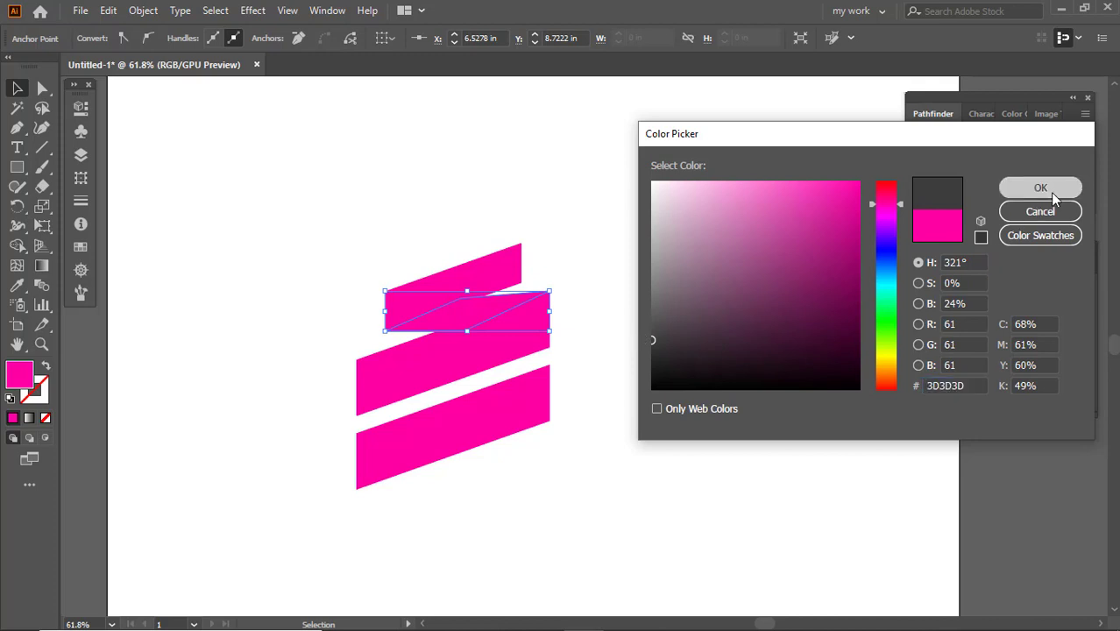
click(1045, 187)
right_click(457, 308)
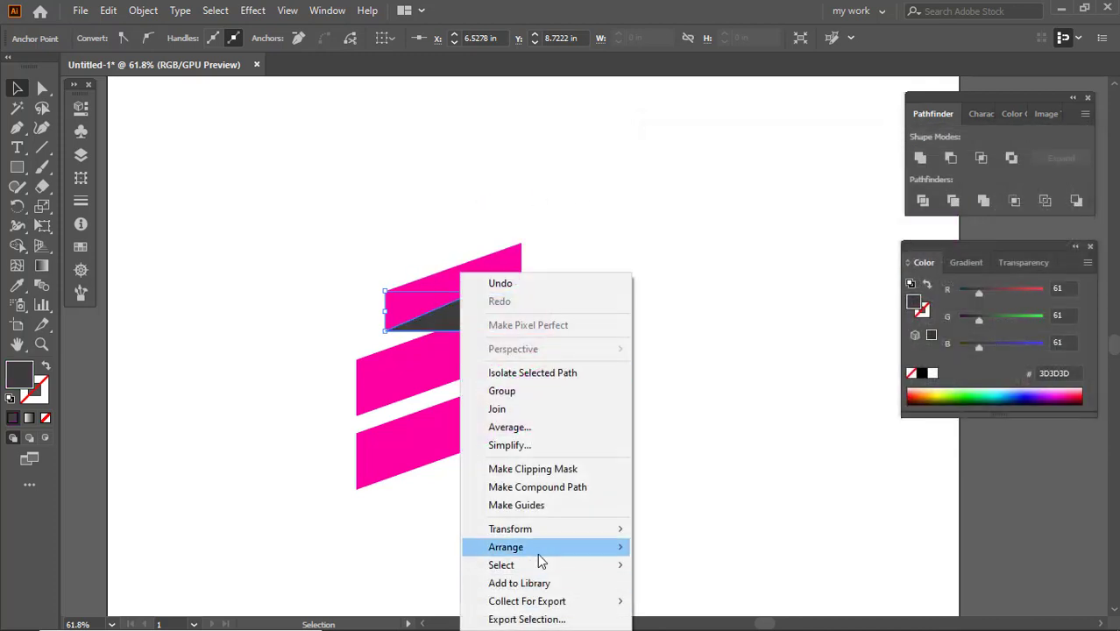
mouse_move(548, 549)
click(696, 523)
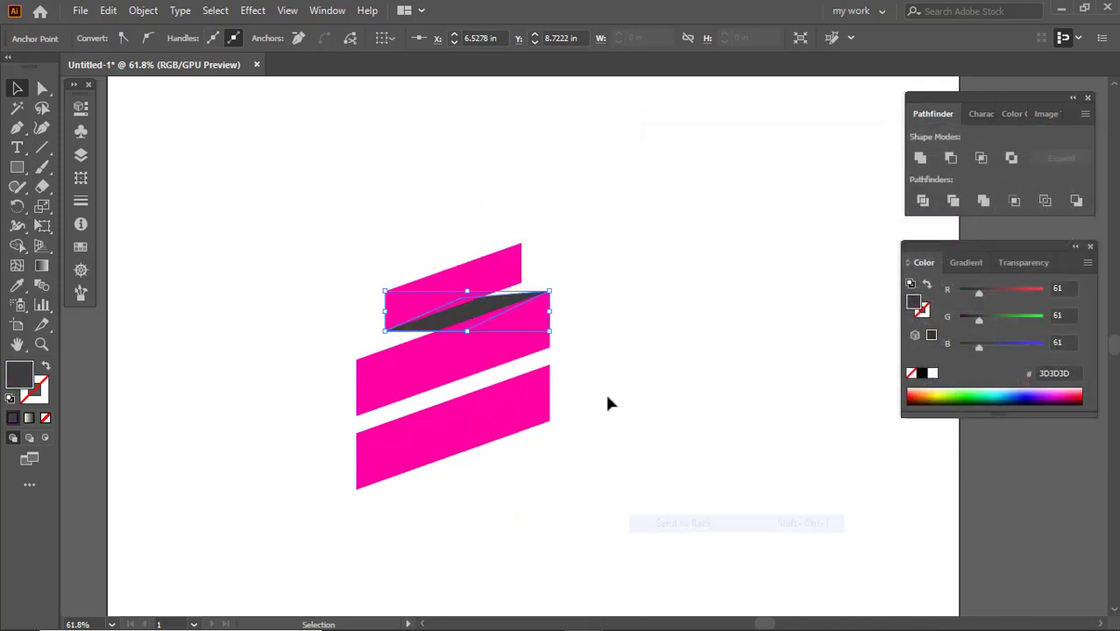
click(542, 231)
Draw a second closed four-point fold shape from the middle bar's lower-left corner to the bottom bar's upper-right corner.
click(16, 130)
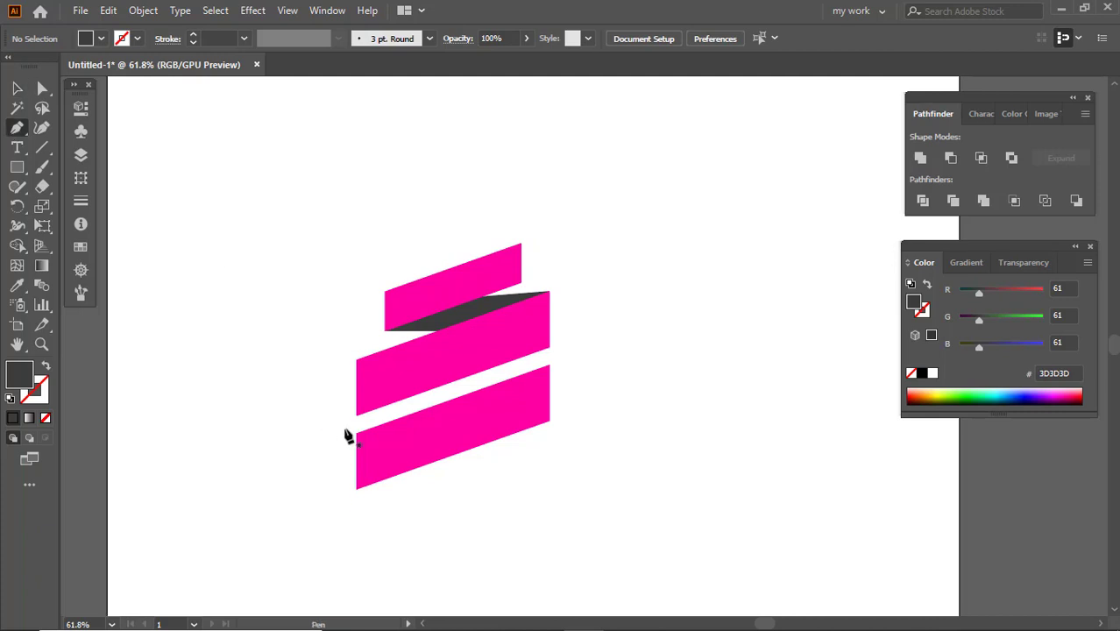
click(356, 415)
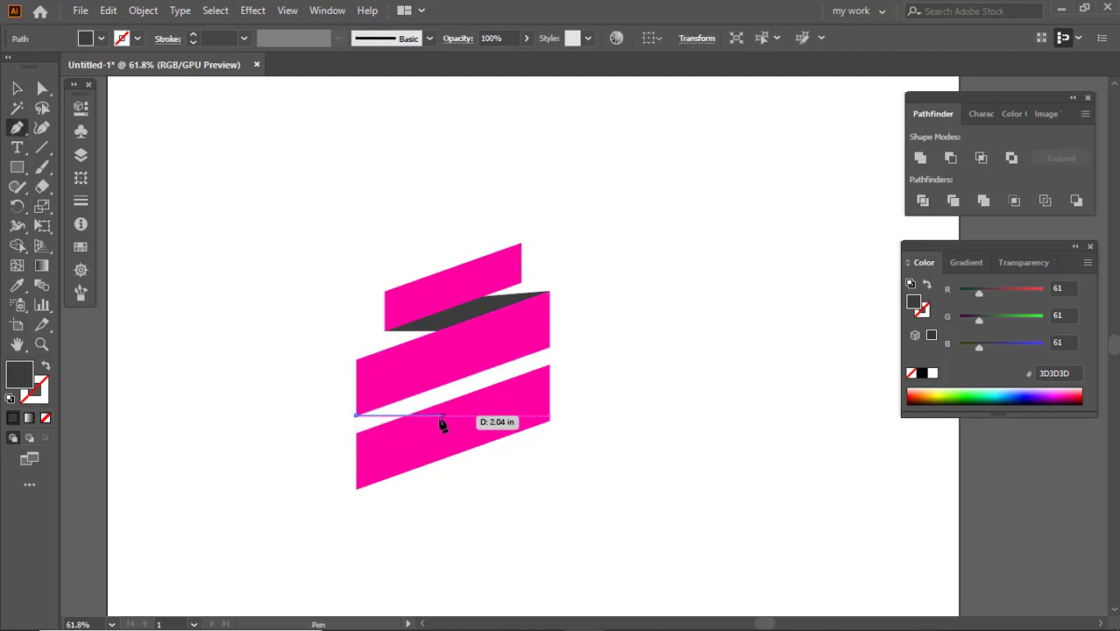
click(429, 416)
click(549, 364)
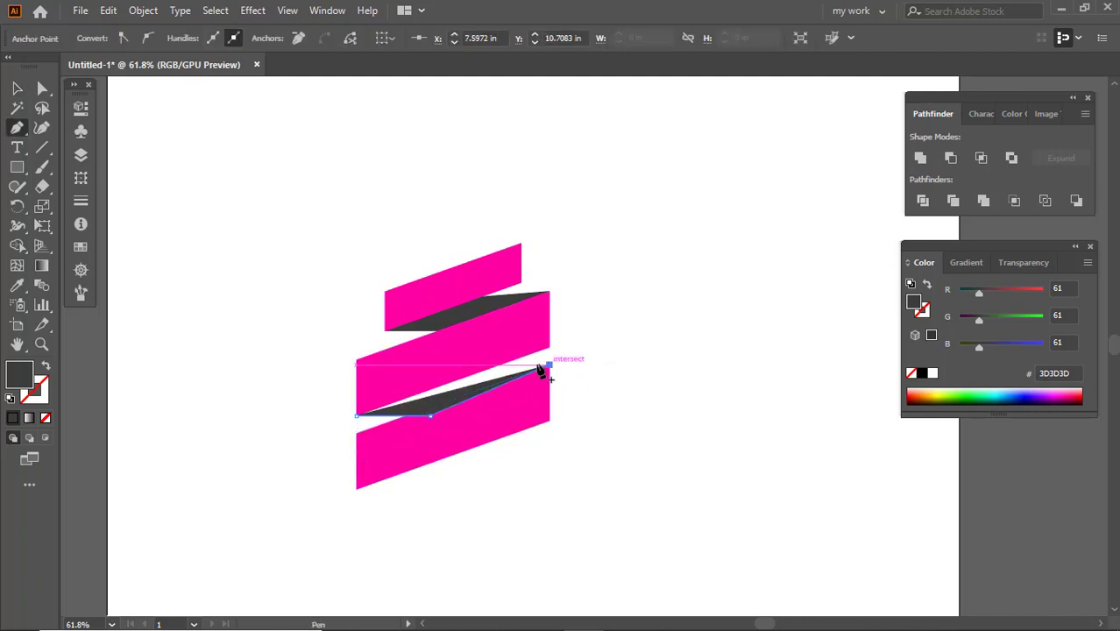
click(454, 376)
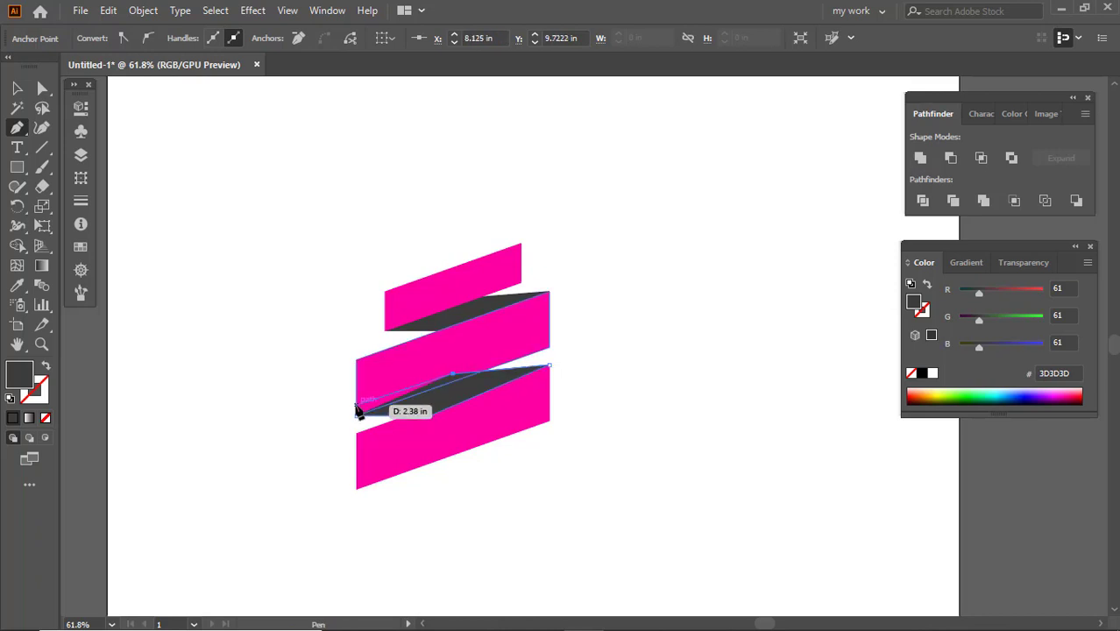
click(357, 414)
Send the fold shape between the middle and bottom bars to the back.
right_click(422, 404)
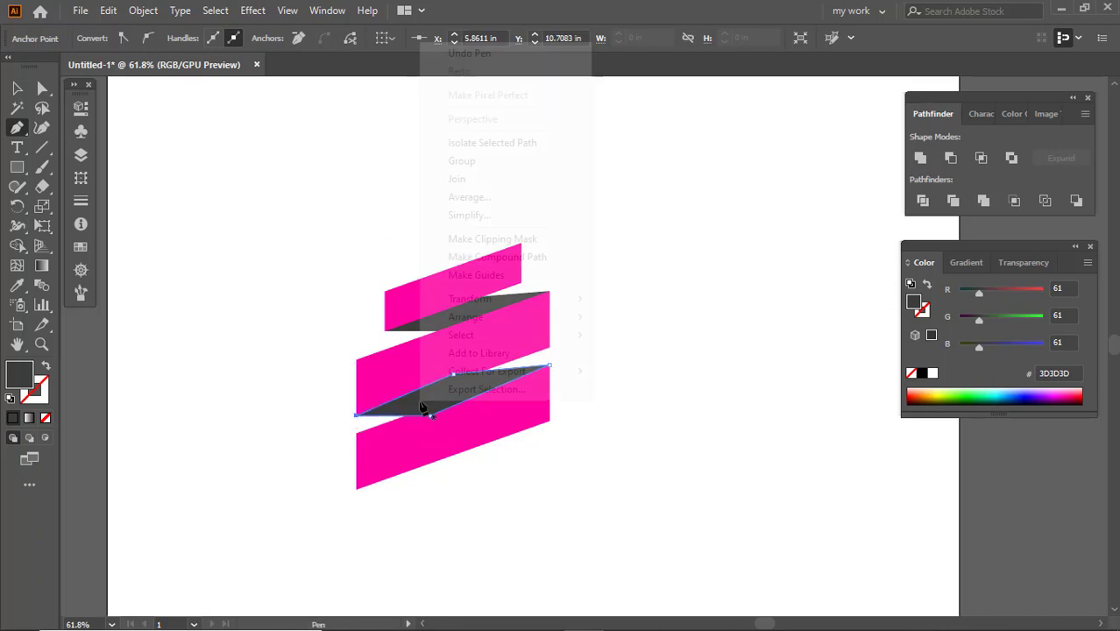
mouse_move(537, 323)
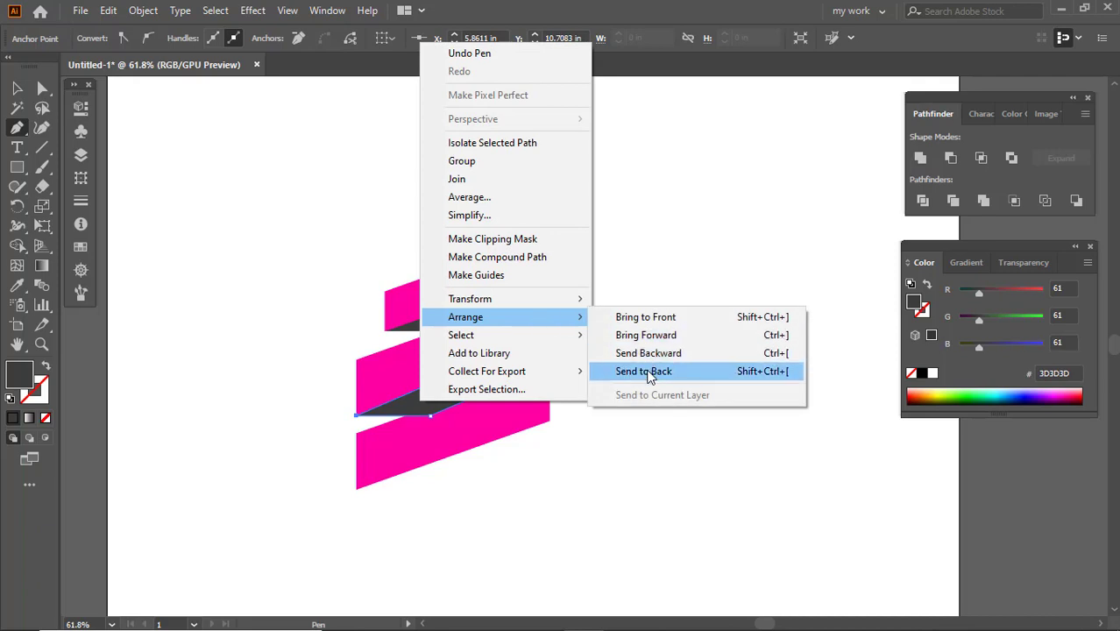
click(645, 372)
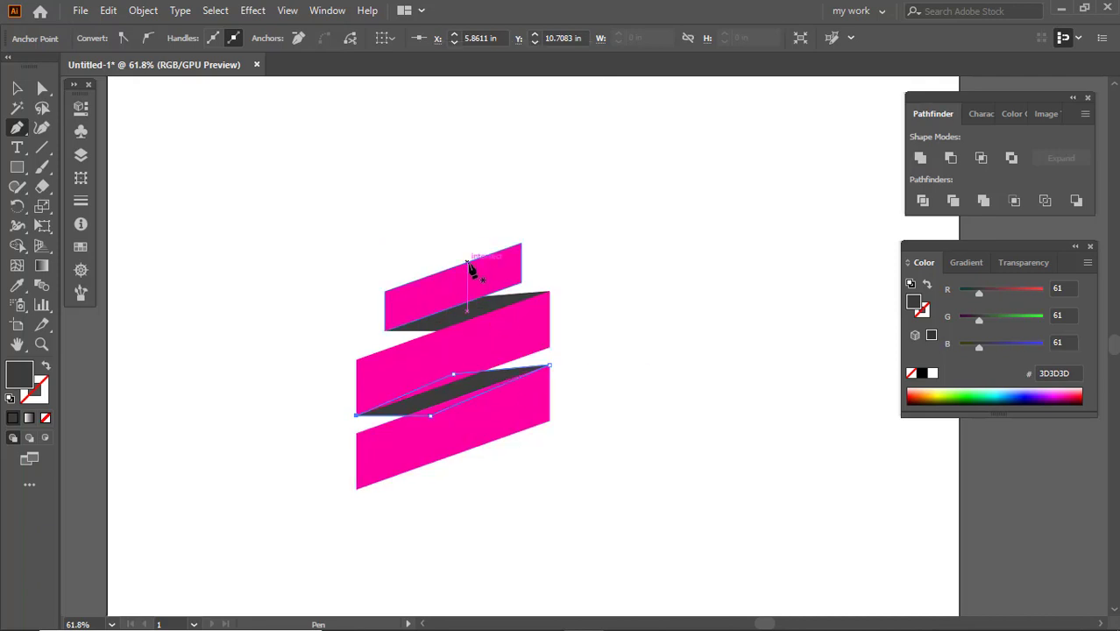
Draw a notched ribbon-tail shape with the Pen tool, extending left from the top bar's upper-right corner.
click(521, 245)
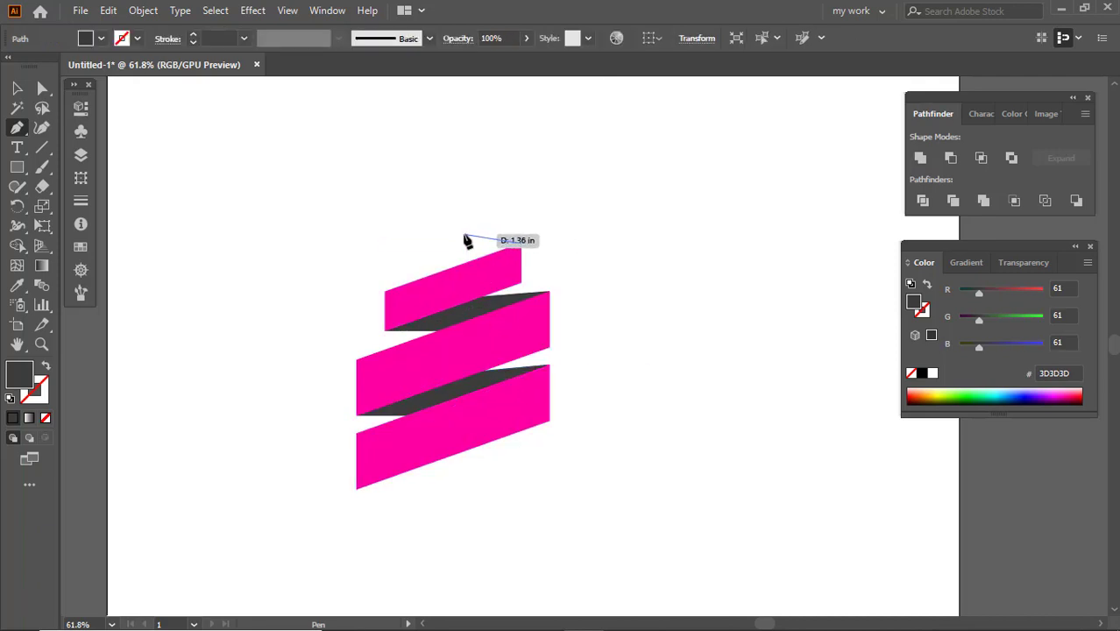
click(456, 230)
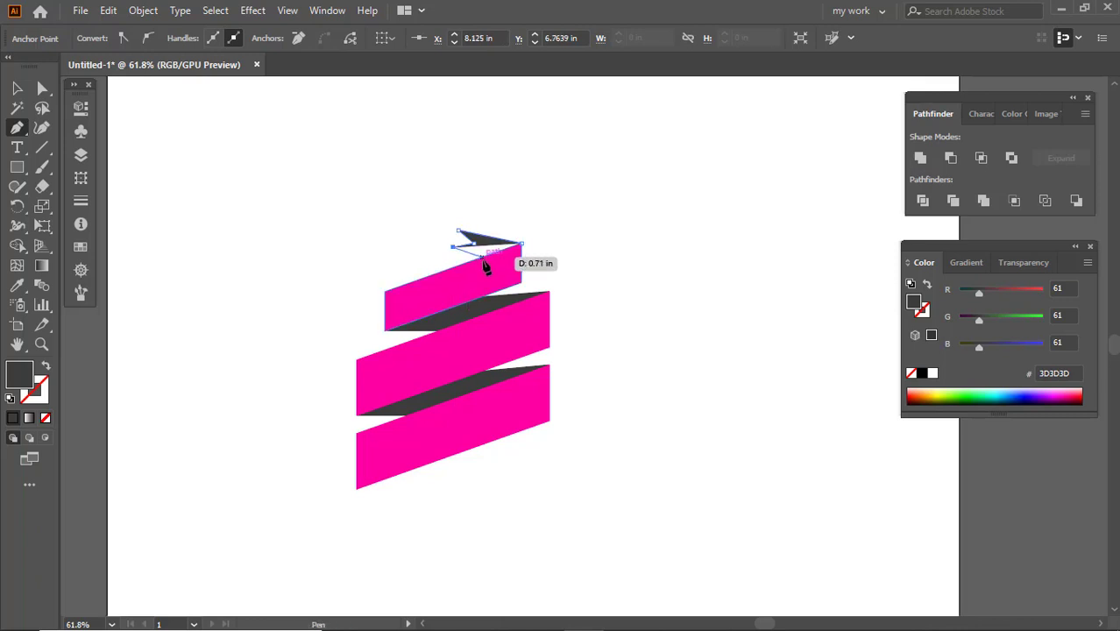
click(489, 262)
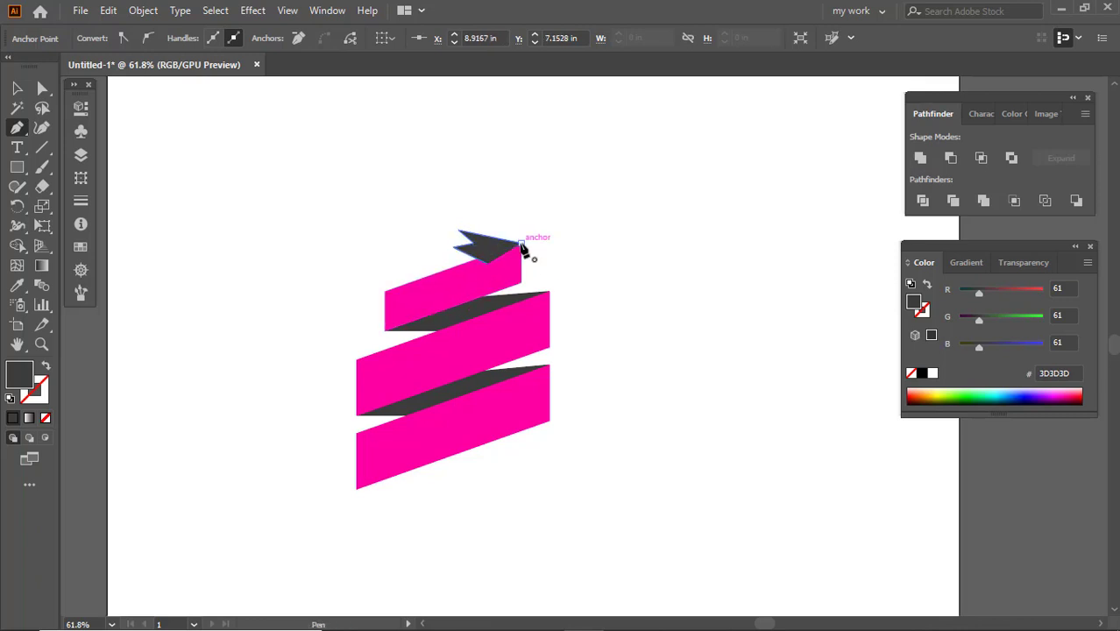
click(16, 90)
Send the notched ribbon-tail shape behind the top bar.
right_click(491, 244)
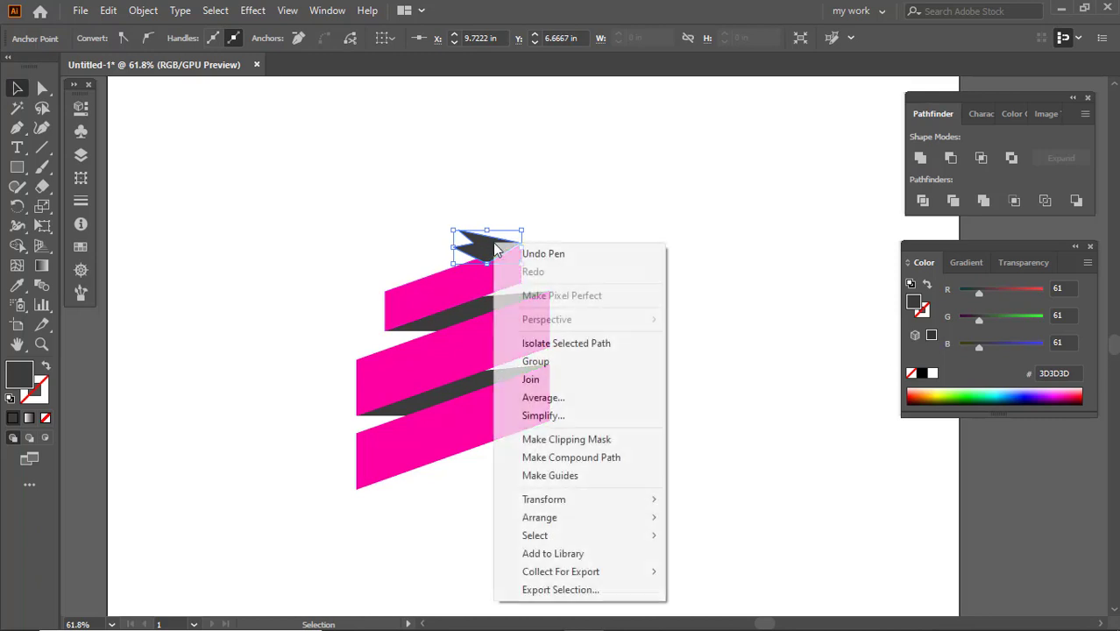
mouse_move(556, 512)
click(717, 571)
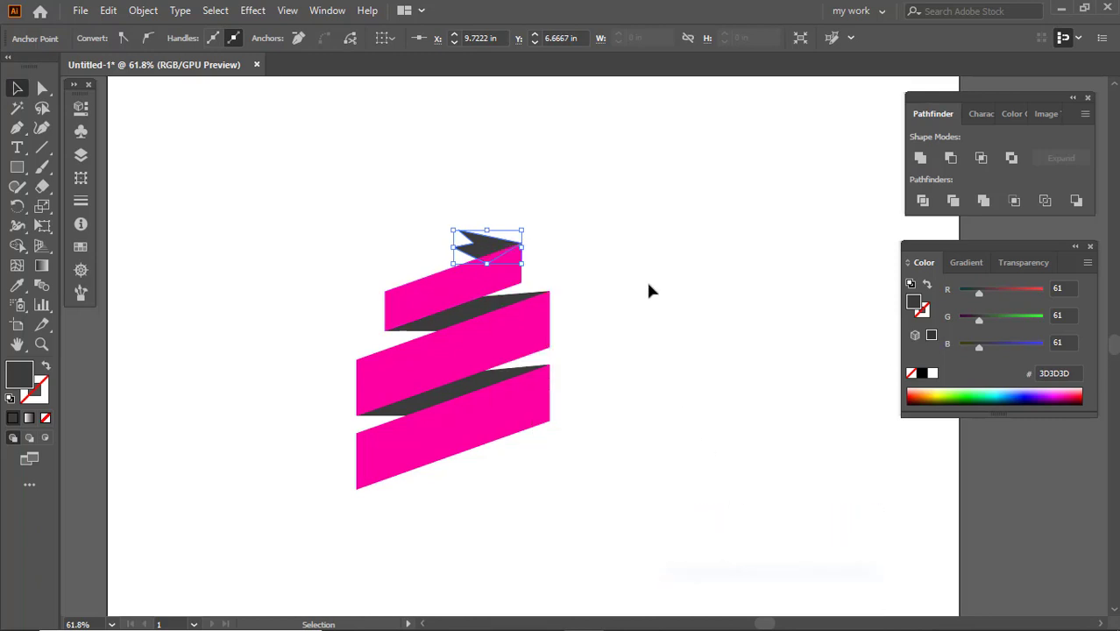
Draw a second notched ribbon-tail shape with the Pen tool, extending right from the bottom bar's lower-left corner.
click(564, 224)
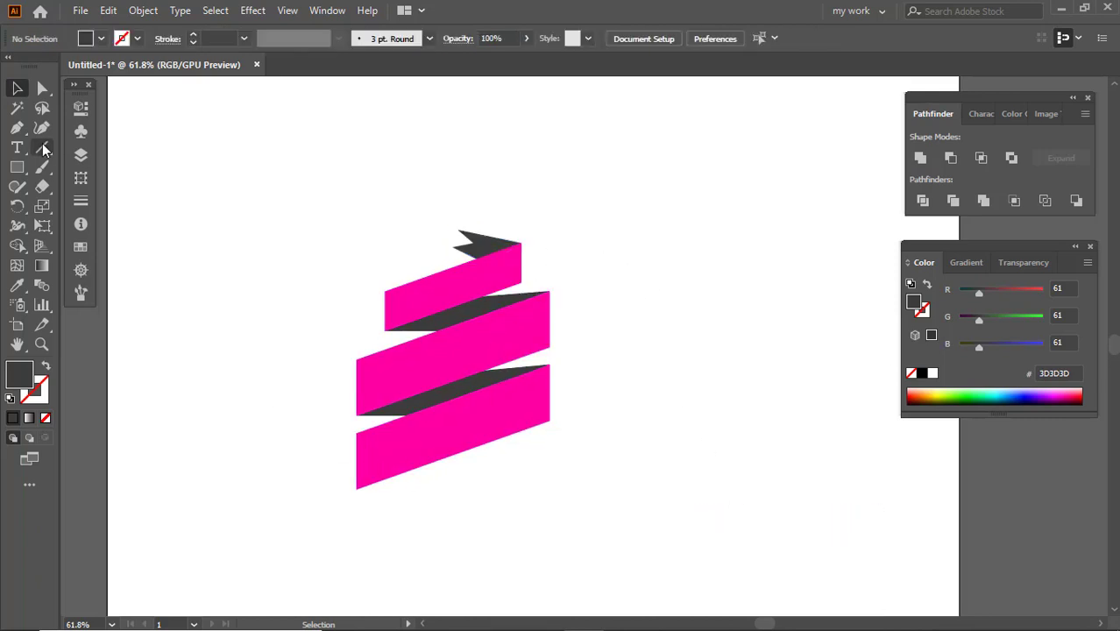
click(17, 129)
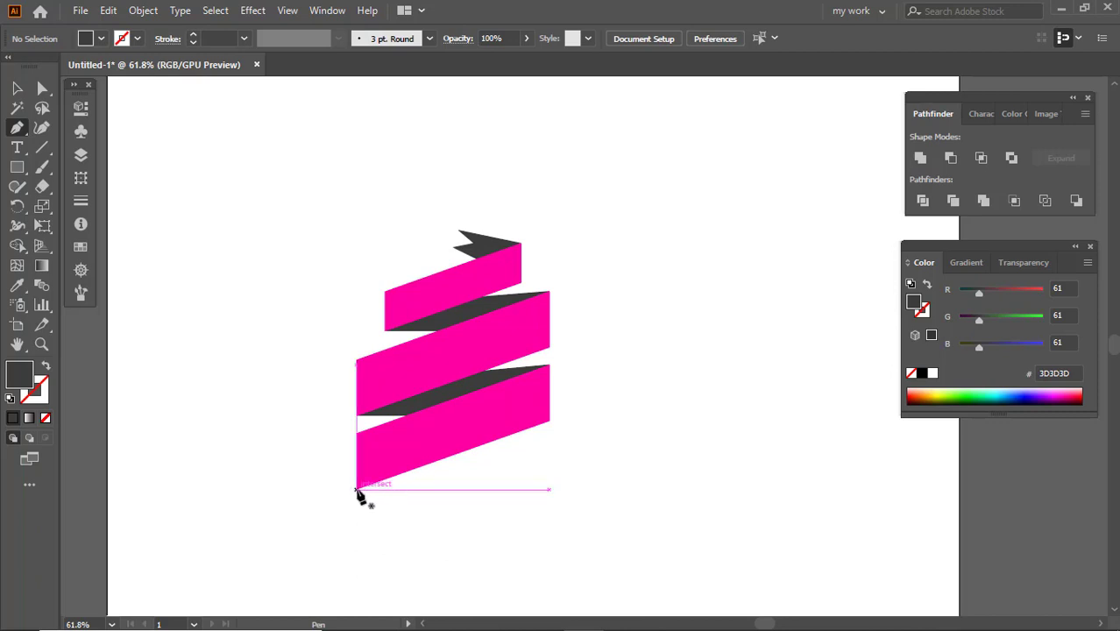
click(355, 490)
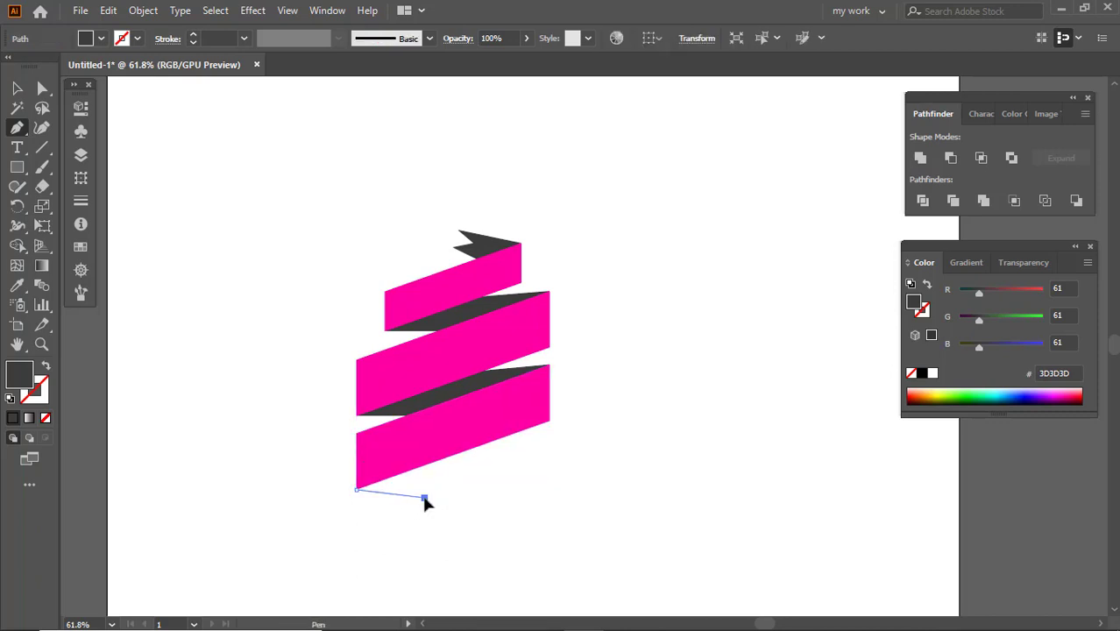
drag(425, 498, 409, 496)
click(401, 486)
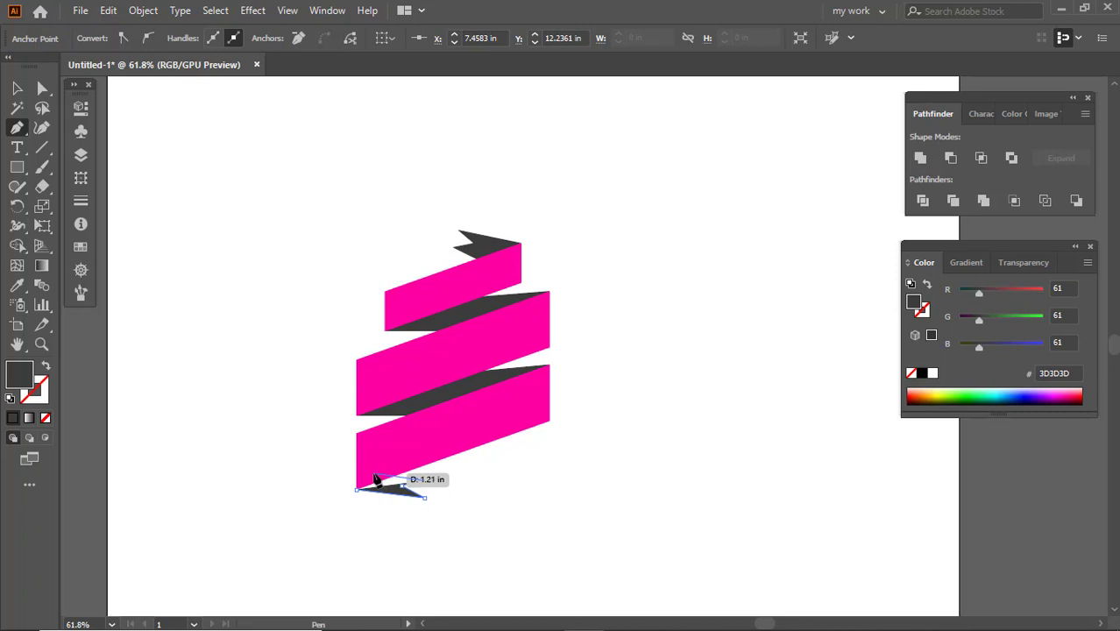
click(371, 475)
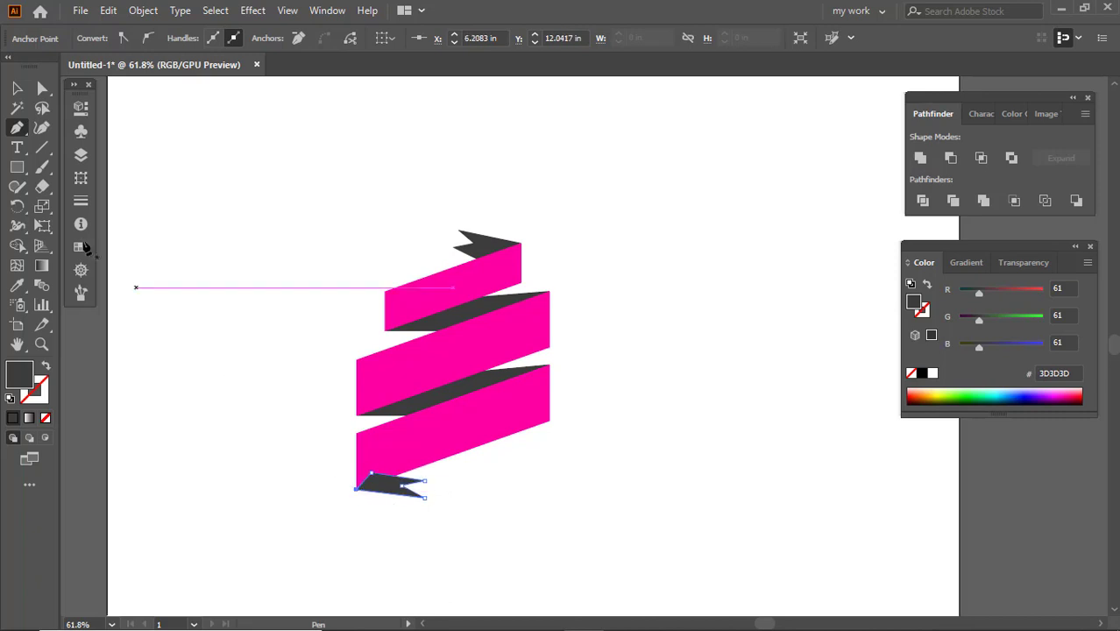
click(16, 88)
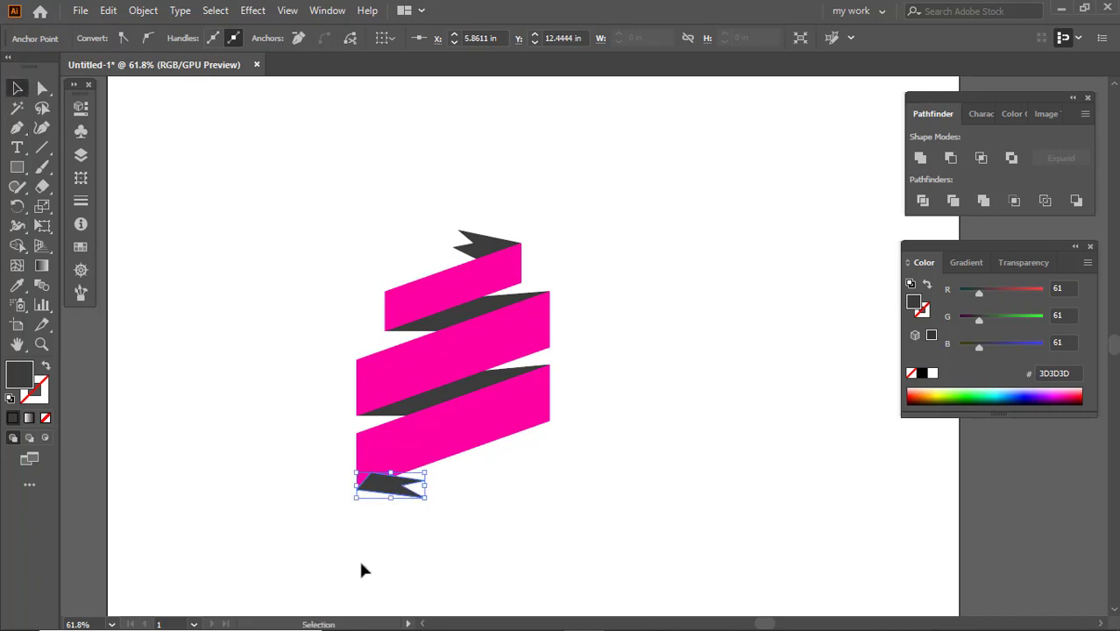
Send the lower notched ribbon-tail shape to the back, behind the bottom bar.
right_click(384, 487)
mouse_move(472, 403)
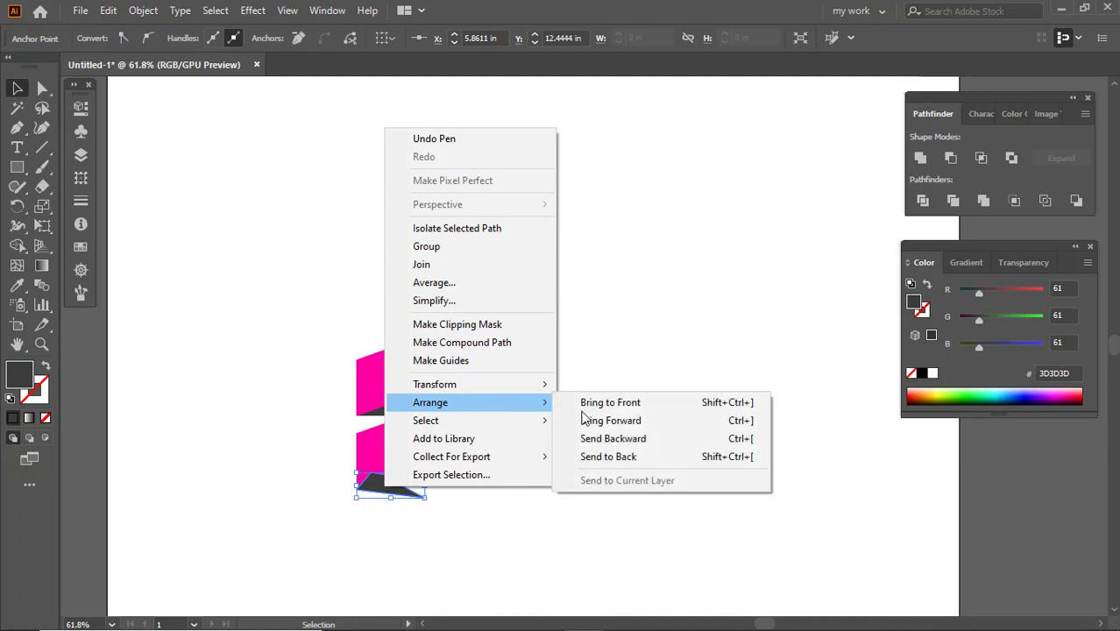
click(622, 456)
click(574, 308)
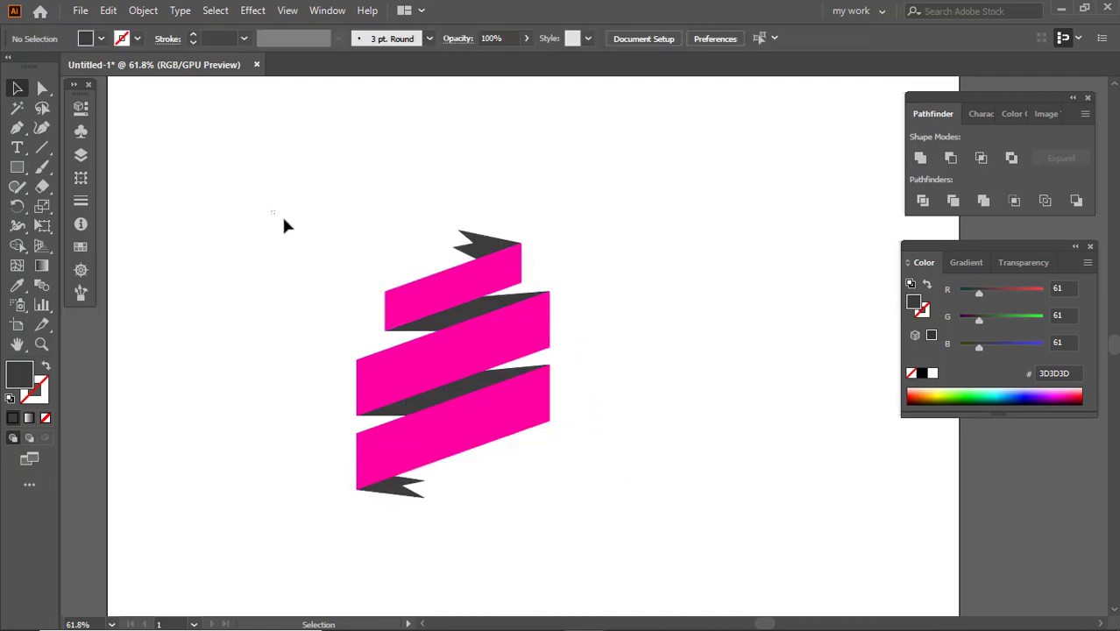
Select the whole ribbon graphic and scale it down proportionally.
drag(283, 225, 589, 536)
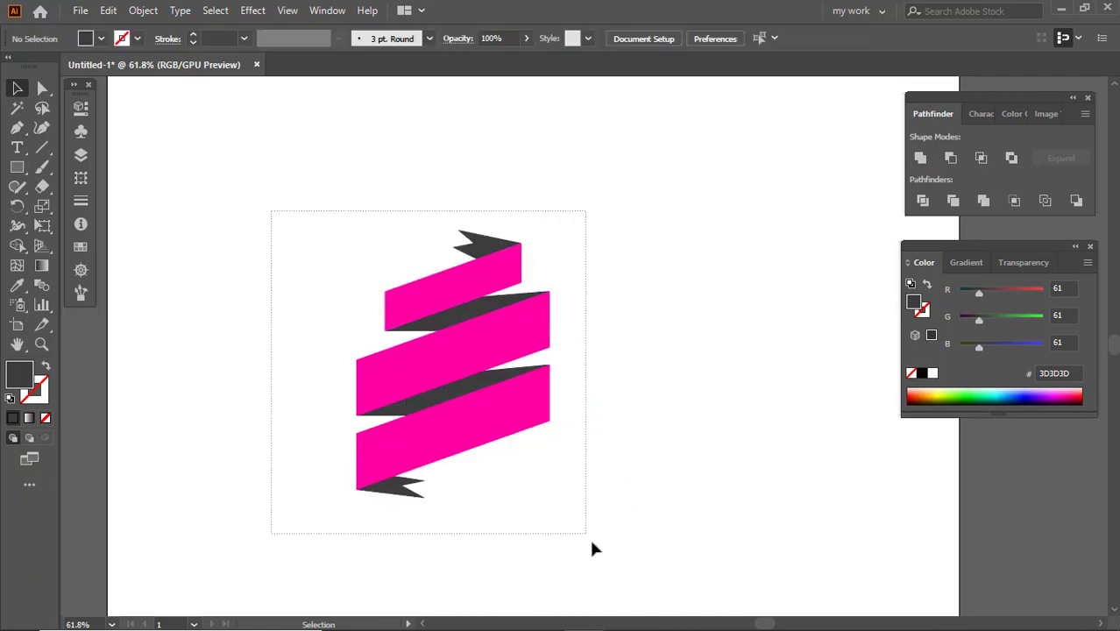
drag(550, 364, 529, 391)
click(571, 356)
drag(574, 351, 547, 350)
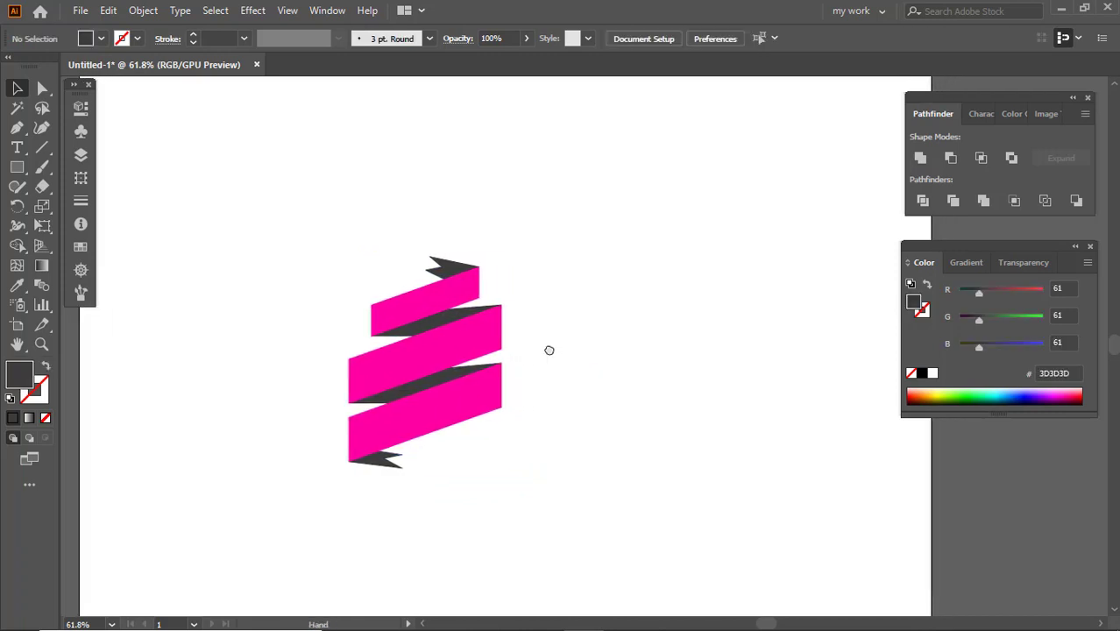
Add the text "new" to the right of the ribbon and enlarge it to about 109 pt.
click(16, 151)
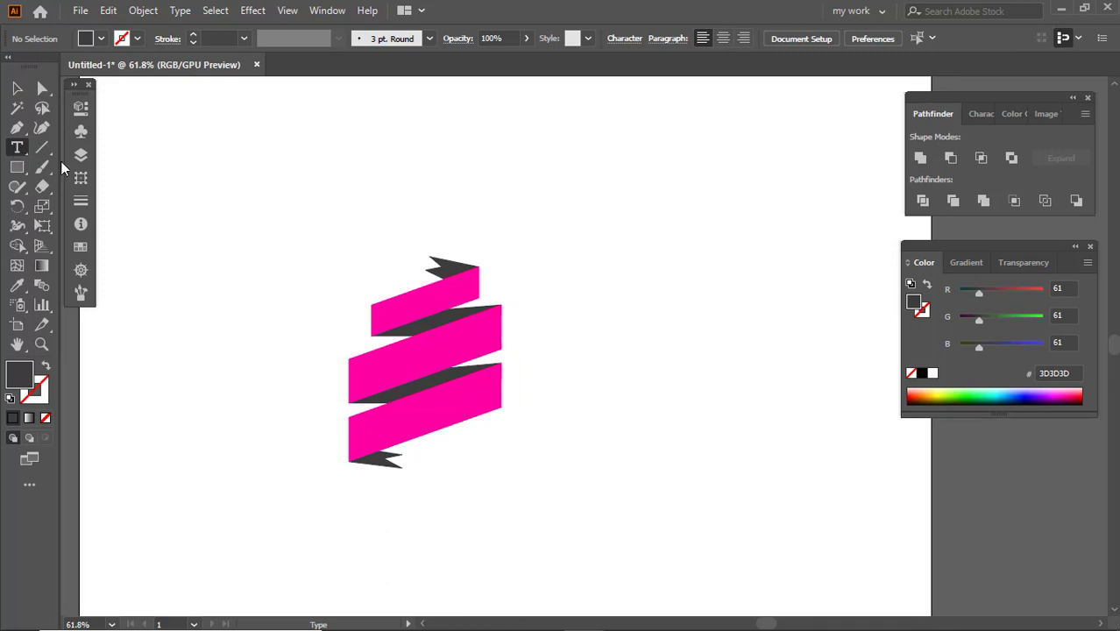
click(591, 312)
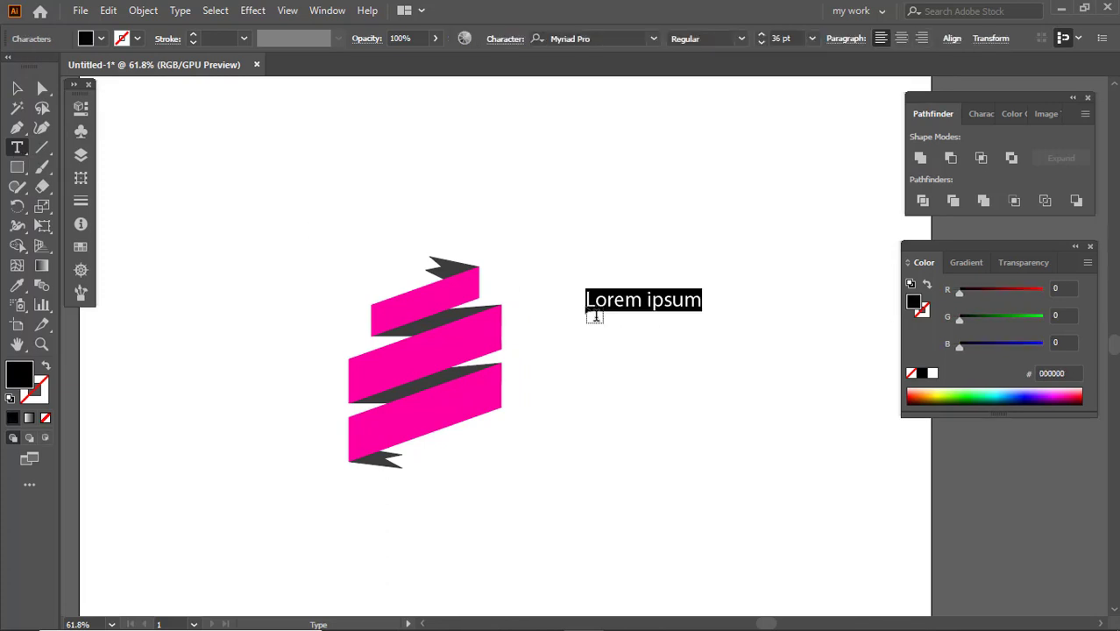
text(new)
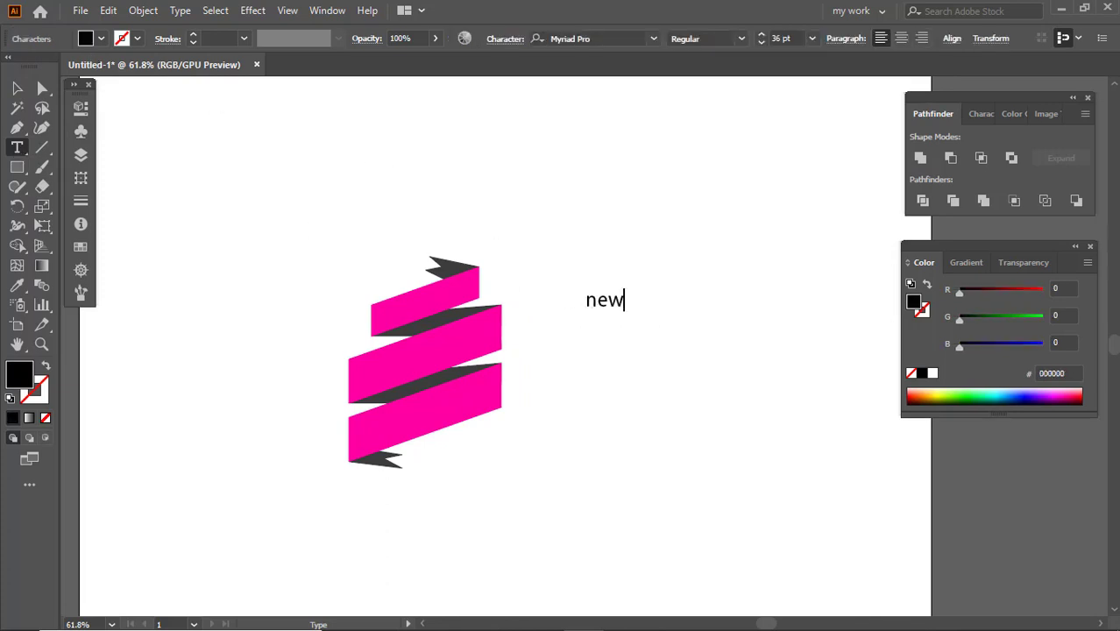
key(Escape)
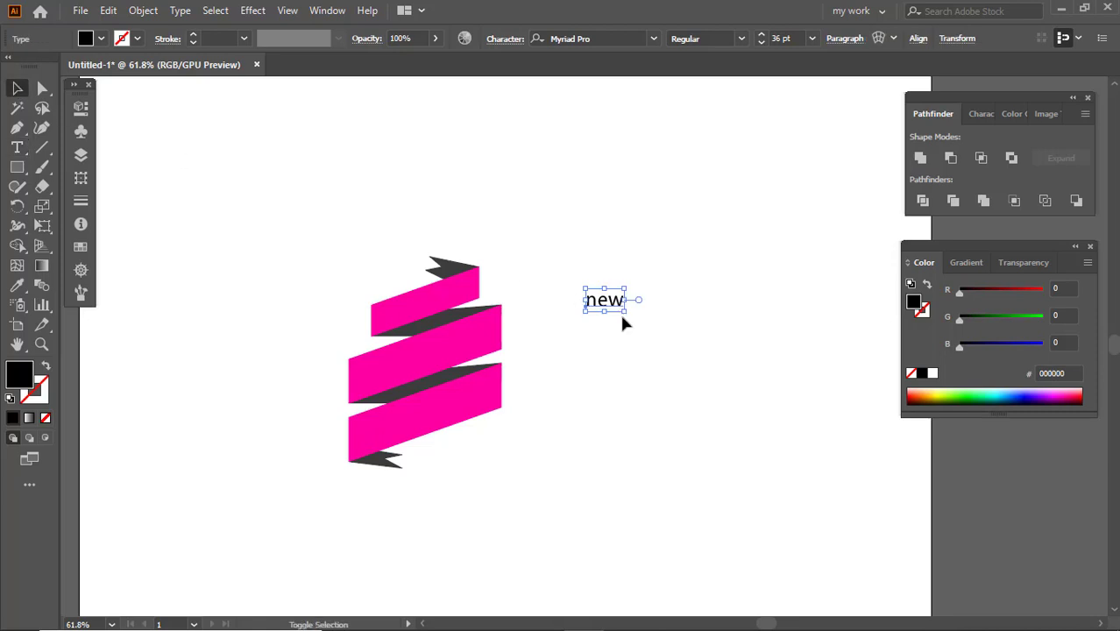
drag(624, 312, 532, 342)
Add a separate text line "eid offer" below "new" at the same size.
key(t)
text(ei)
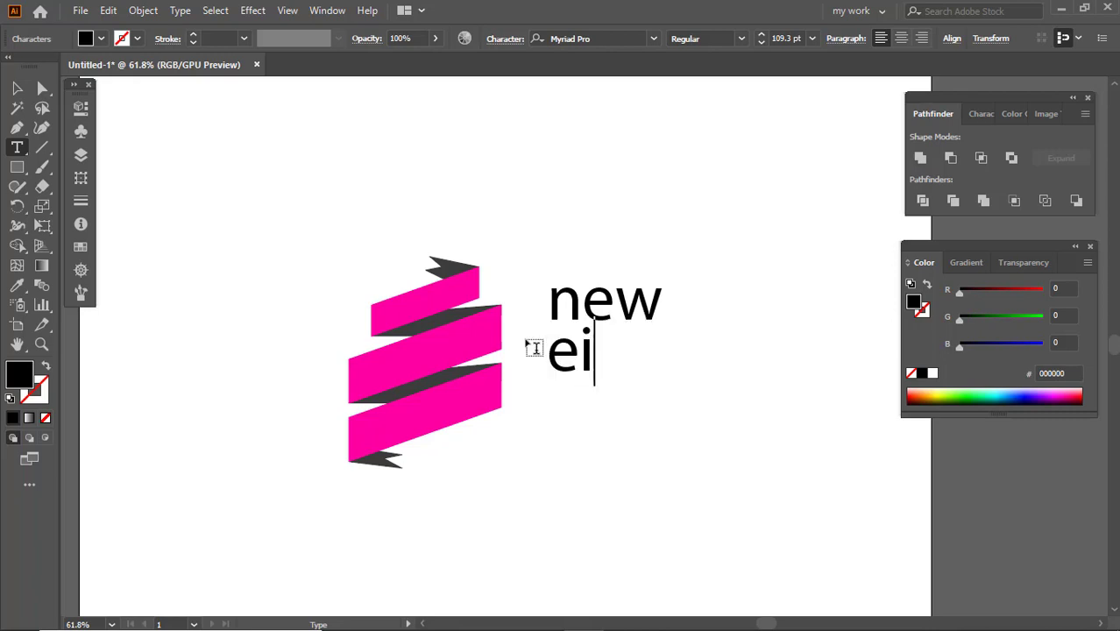
text(d offer)
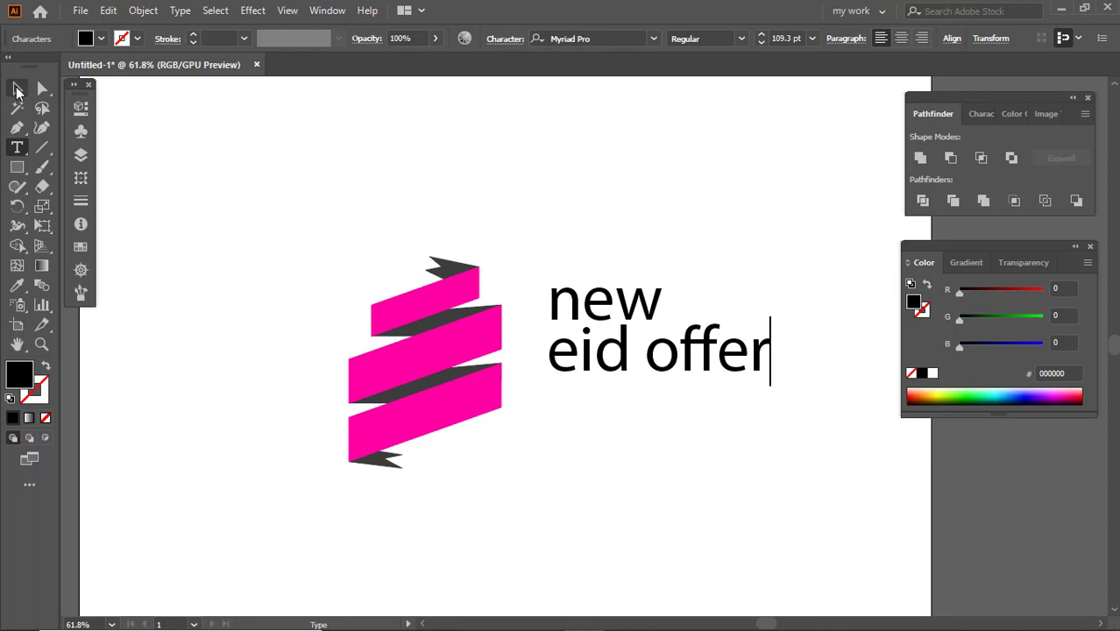
Duplicate the "eid offer" text directly below and replace the copy's wording with "50% off".
click(16, 88)
drag(702, 379, 693, 420)
double_click(694, 421)
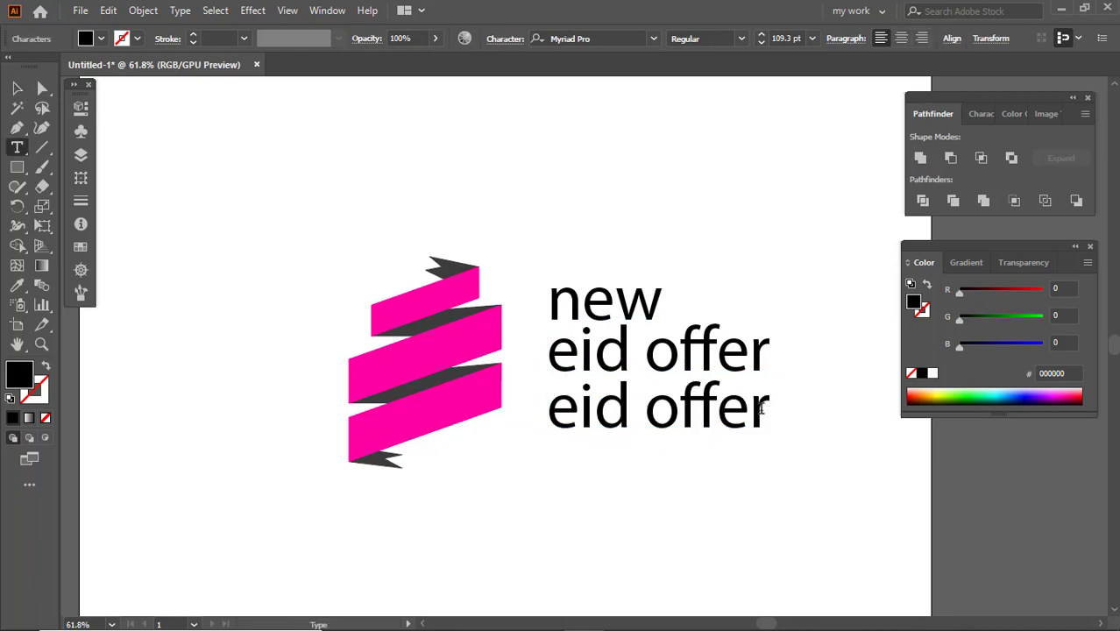
drag(763, 408, 531, 408)
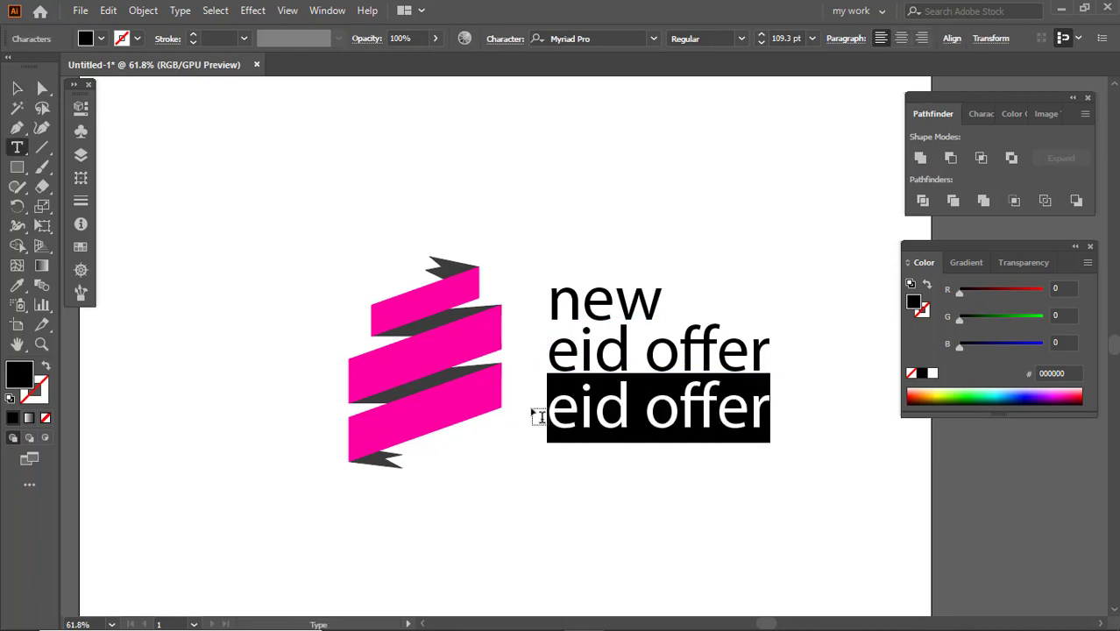
text(20)
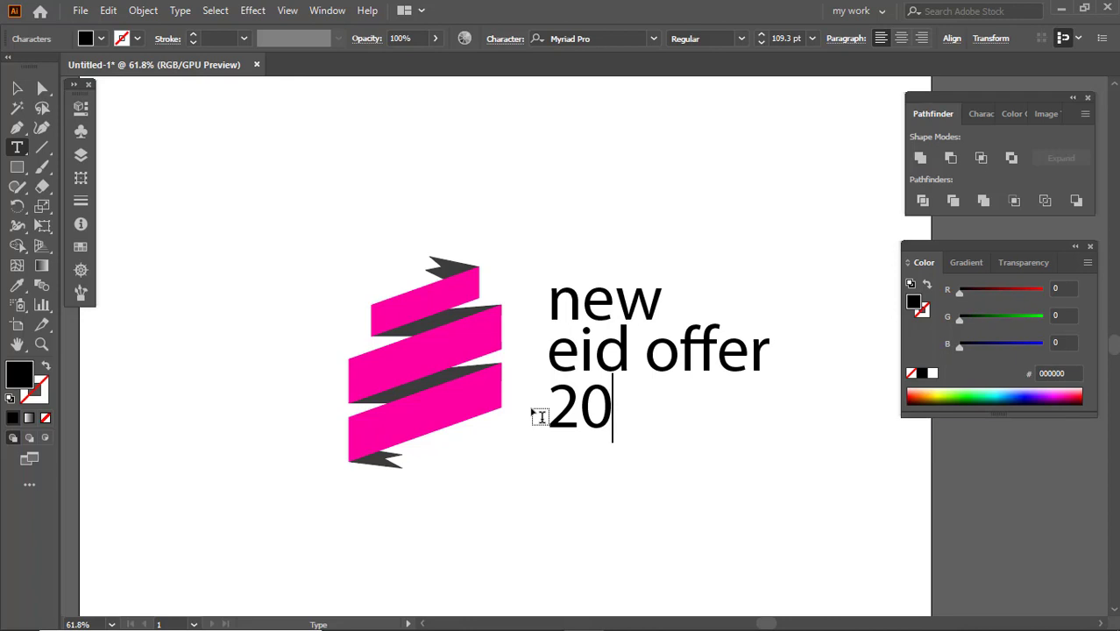
key(BackSpace)
key(BackSpace)
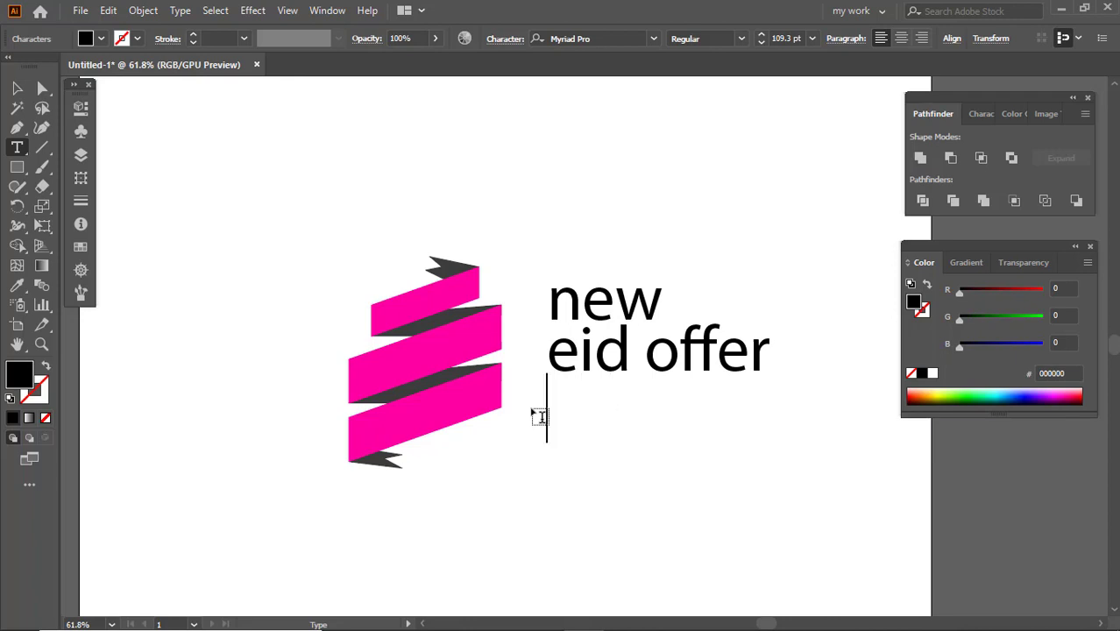
text(50)
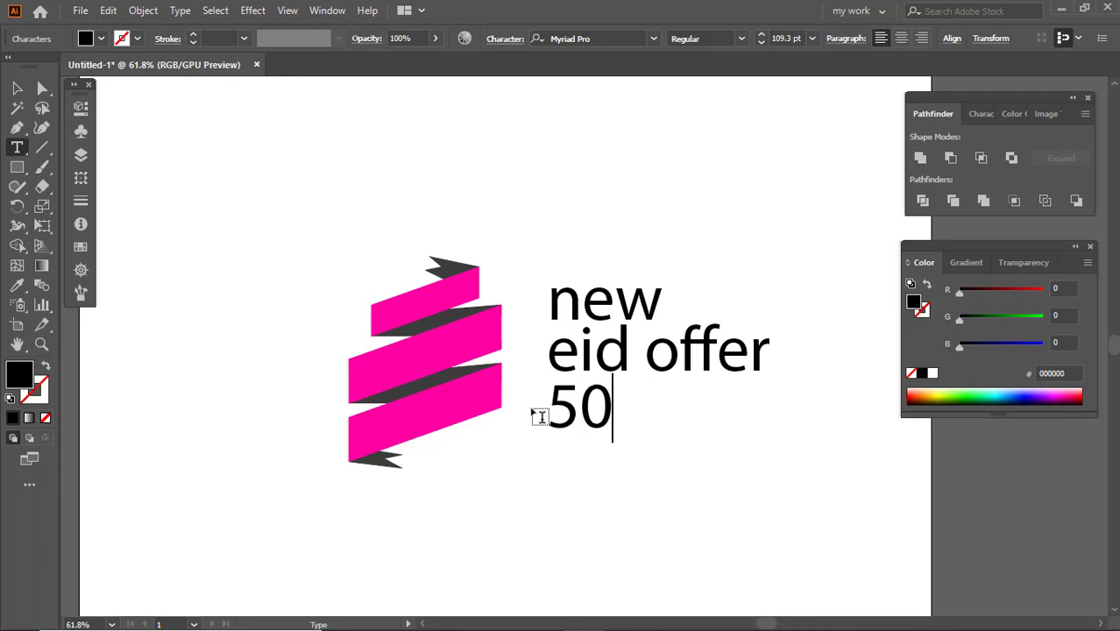
text(% )
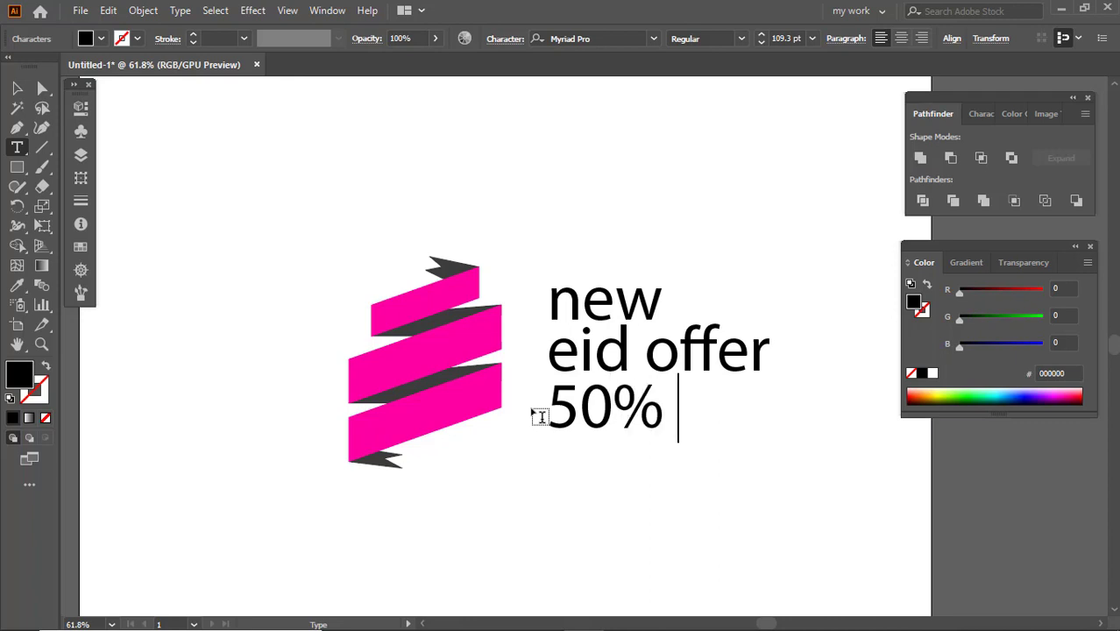
text(off)
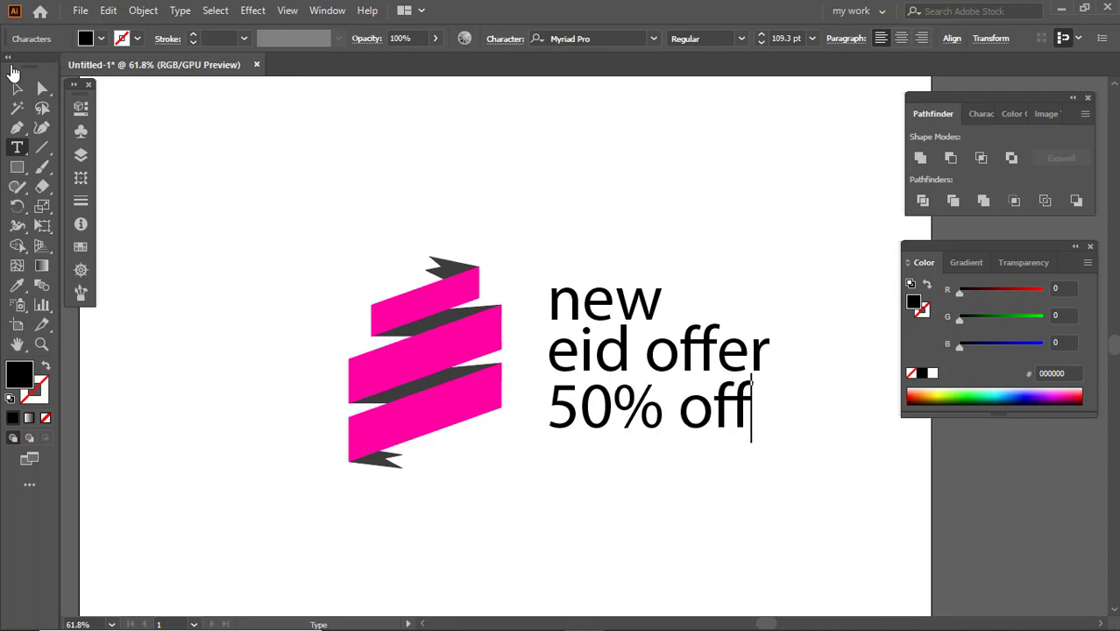
click(17, 88)
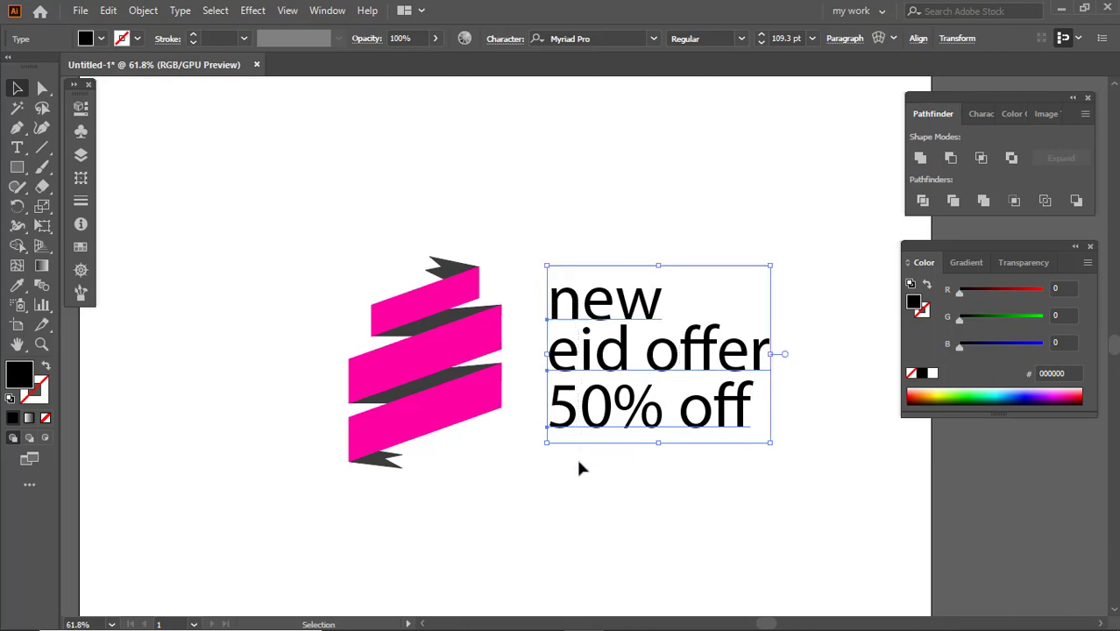
Change all three text lines to uppercase.
click(180, 10)
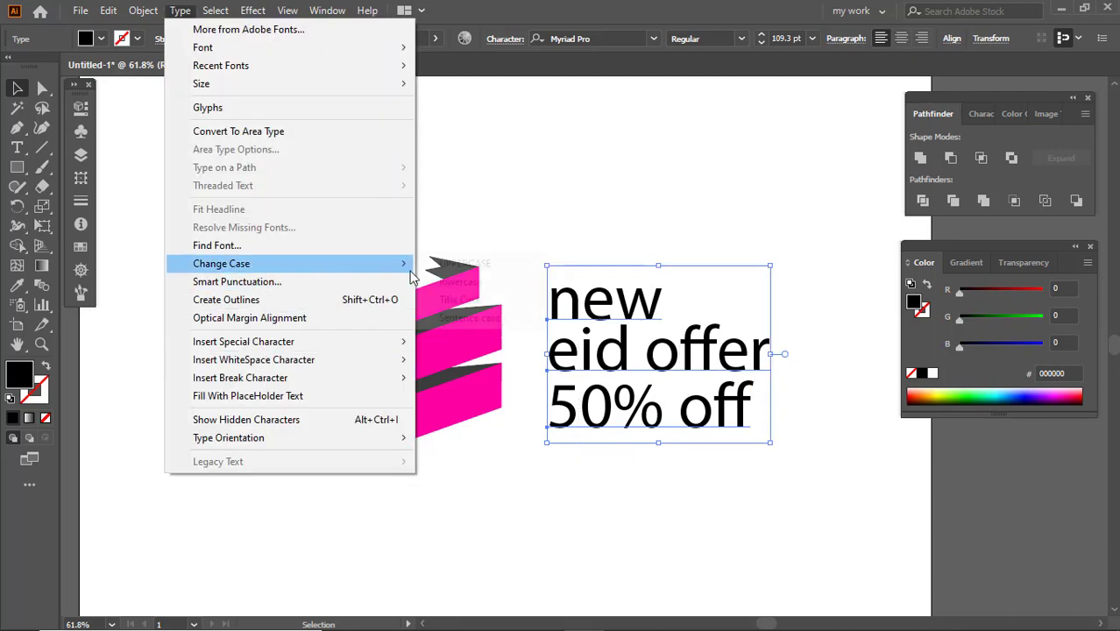
mouse_move(281, 264)
click(513, 271)
Set the font of all three text lines to Bahnschrift SemiBold.
click(666, 213)
click(594, 307)
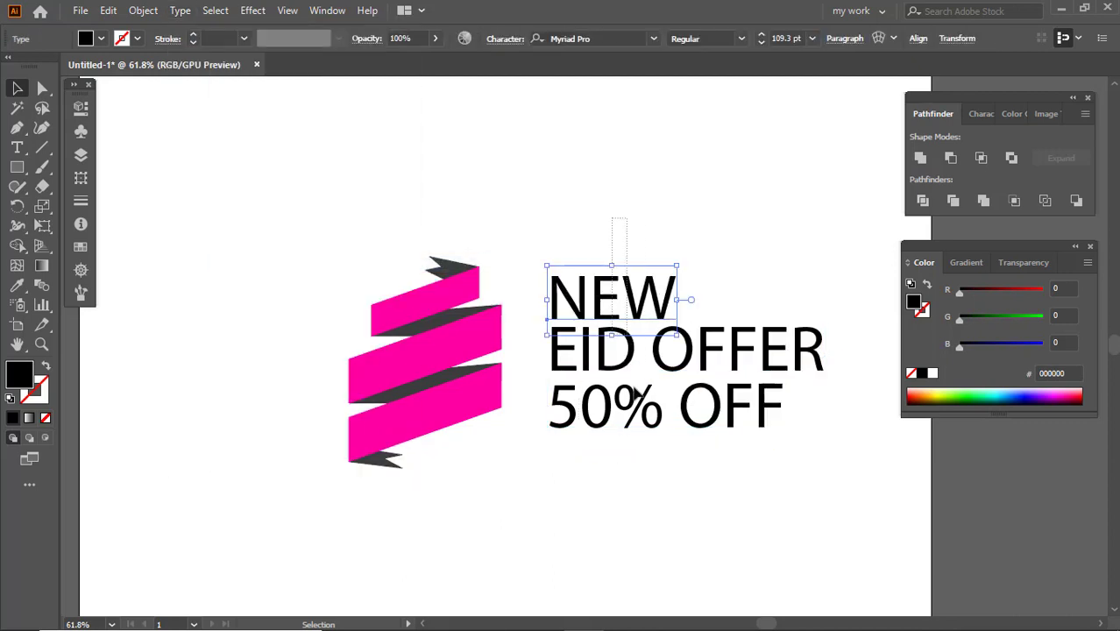
click(637, 39)
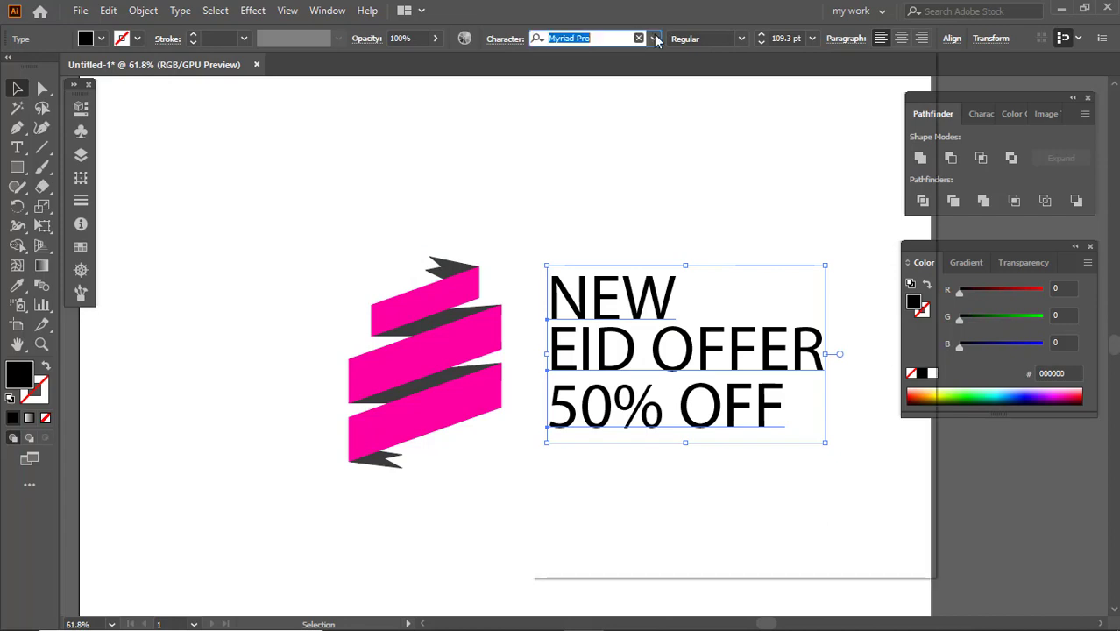
click(653, 39)
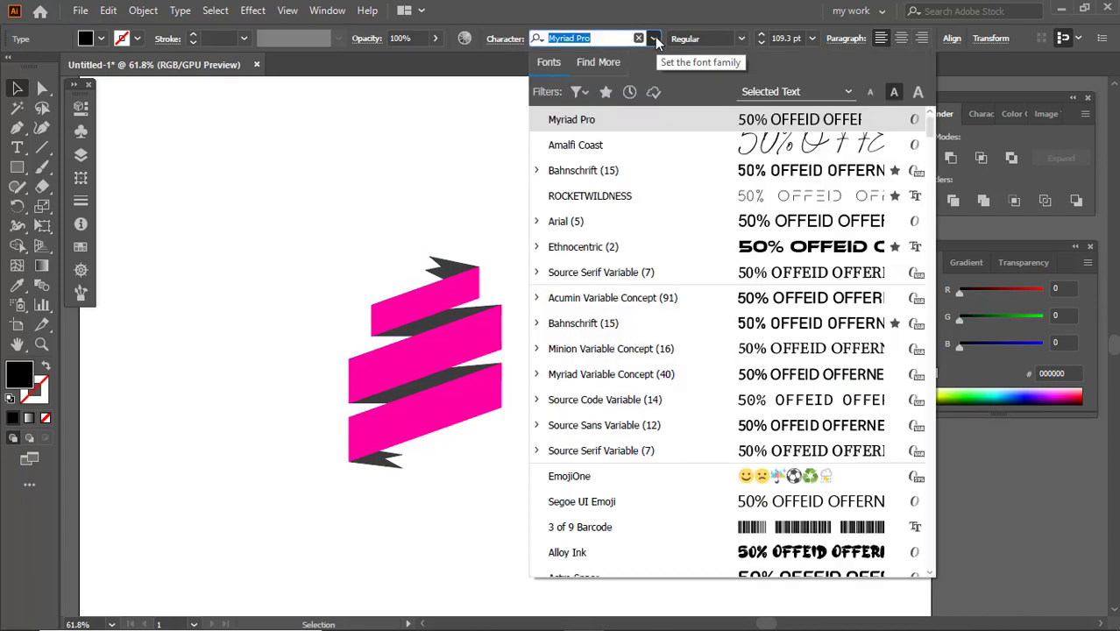
click(537, 171)
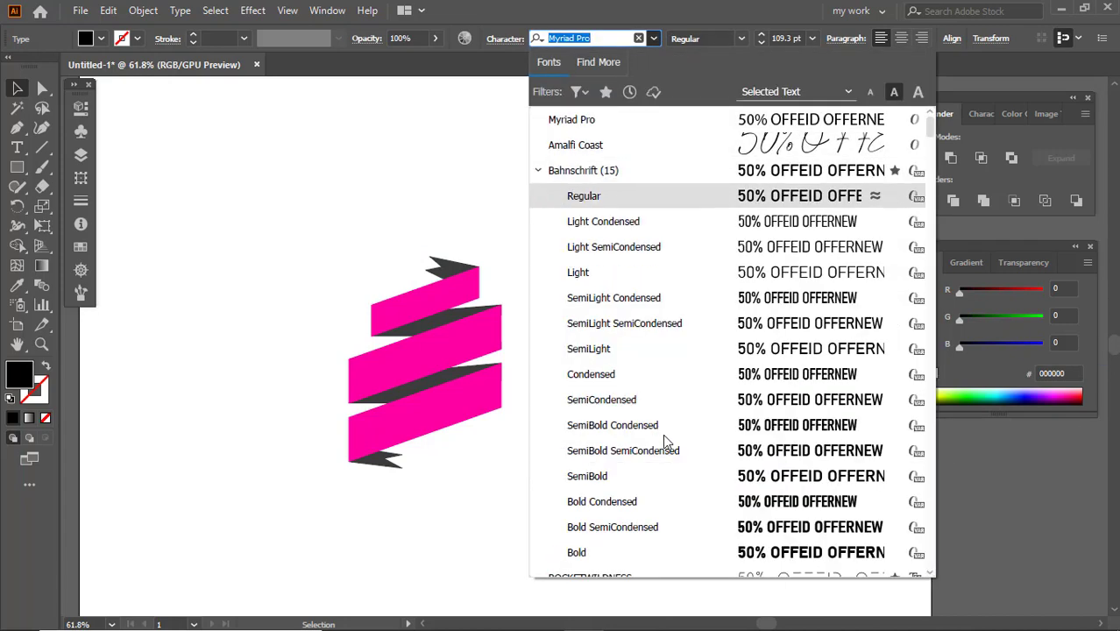
click(717, 485)
click(714, 474)
Convert all three text lines to outlines.
click(632, 291)
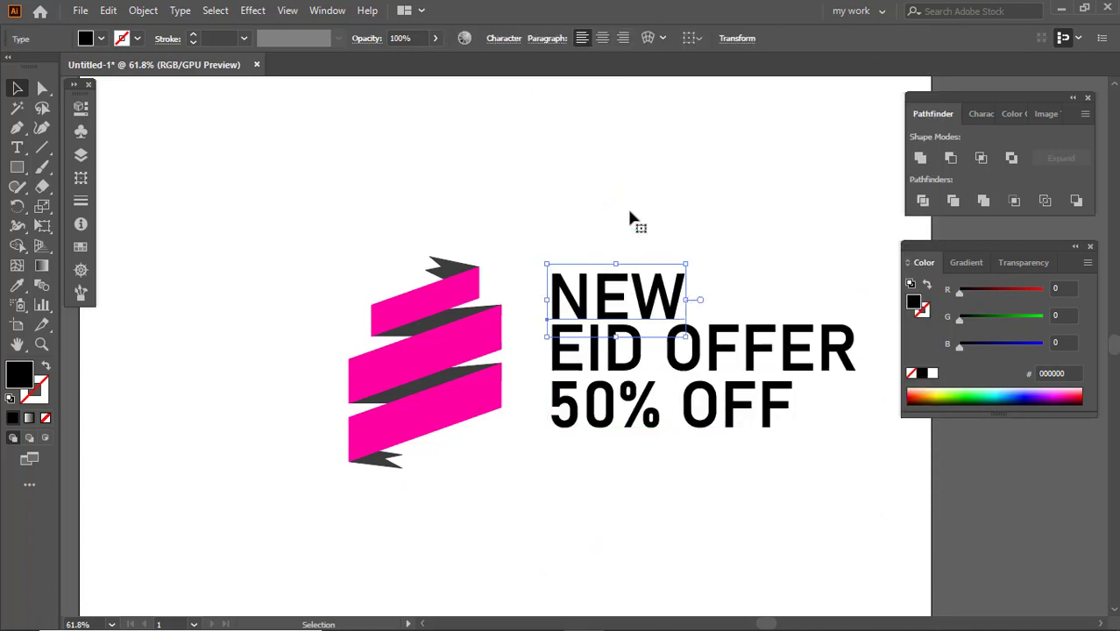
drag(625, 210, 707, 473)
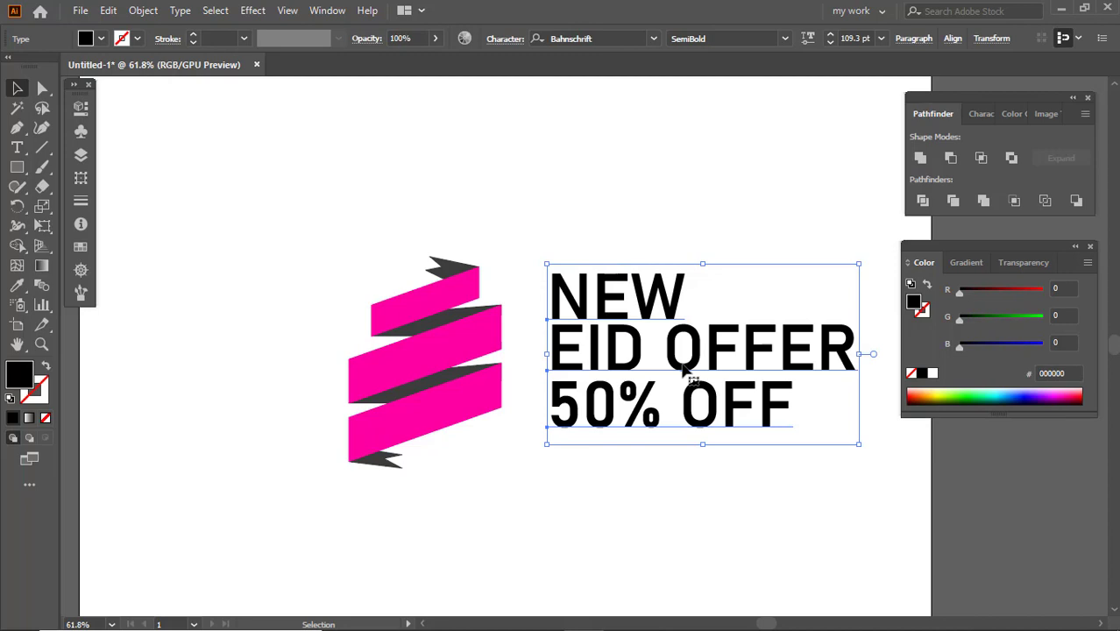
right_click(685, 367)
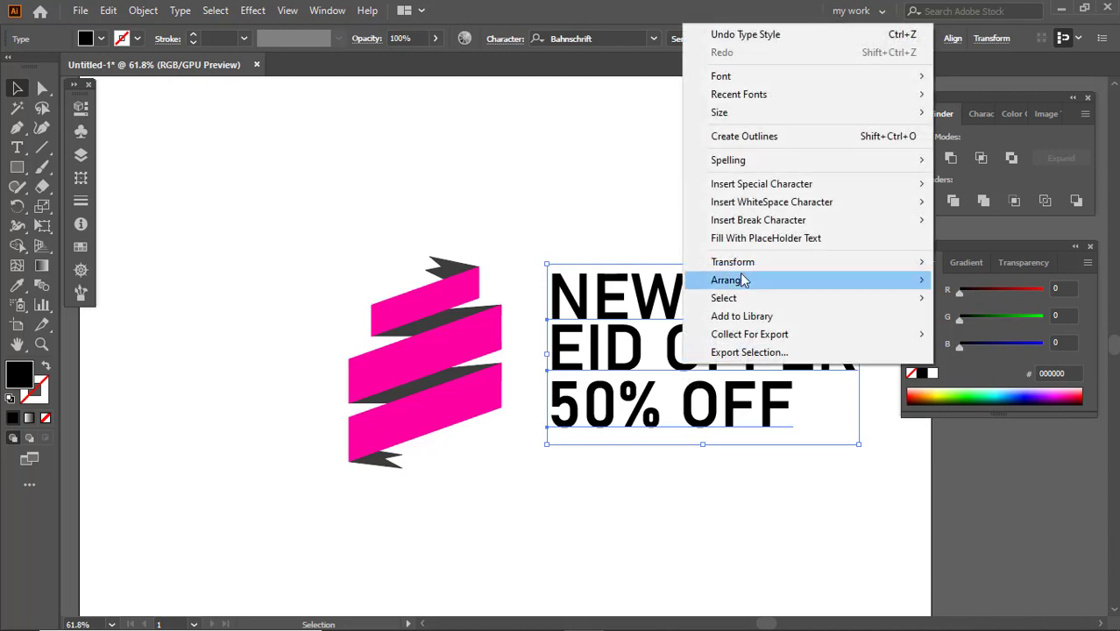
click(778, 143)
click(615, 248)
Move the outlined NEW onto the top pink bar, rotate it to the bar's slant and scale it down to fit inside.
click(589, 302)
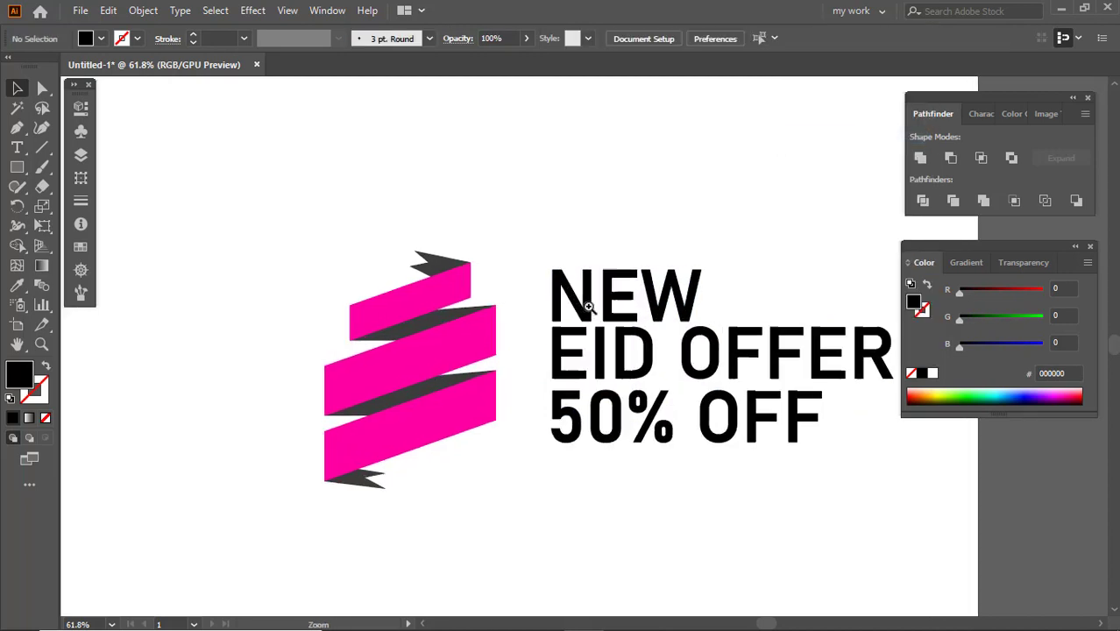
click(589, 302)
drag(669, 308, 464, 303)
drag(515, 252, 516, 219)
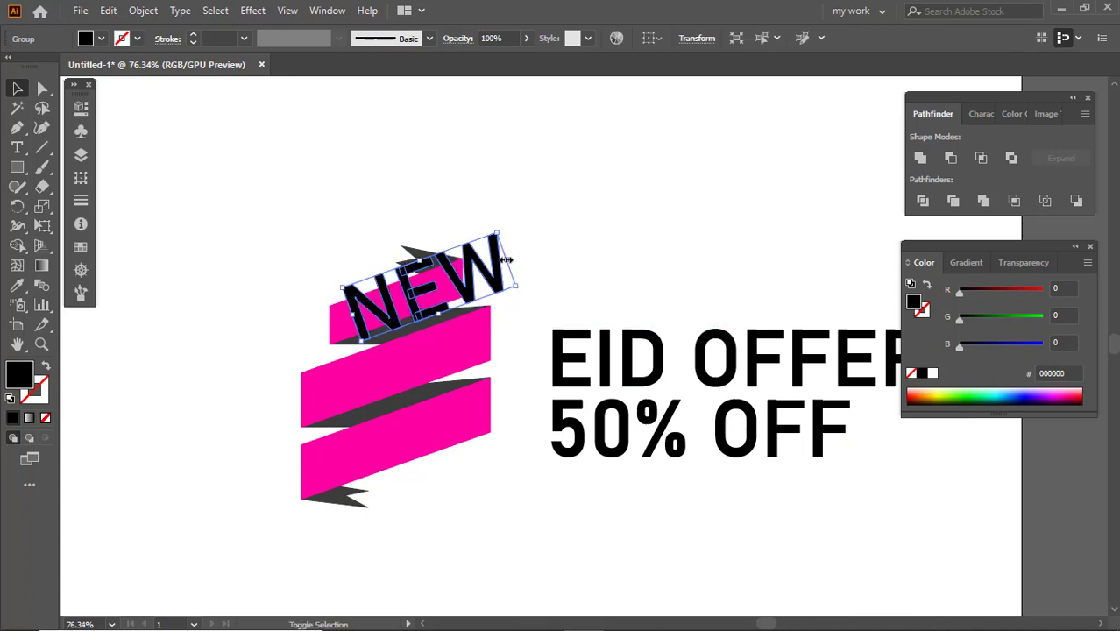
drag(506, 261, 589, 320)
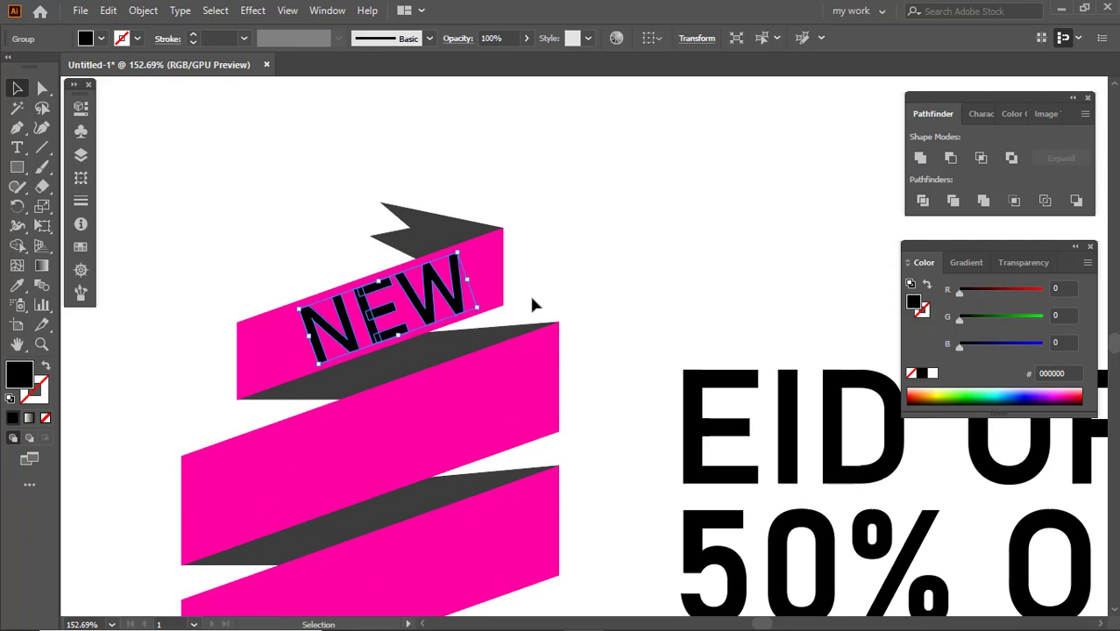
Nudge the outlined NEW slightly to the left within the top pink bar.
key(Left)
key(Left)
key(Left)
key(Left)
key(Left)
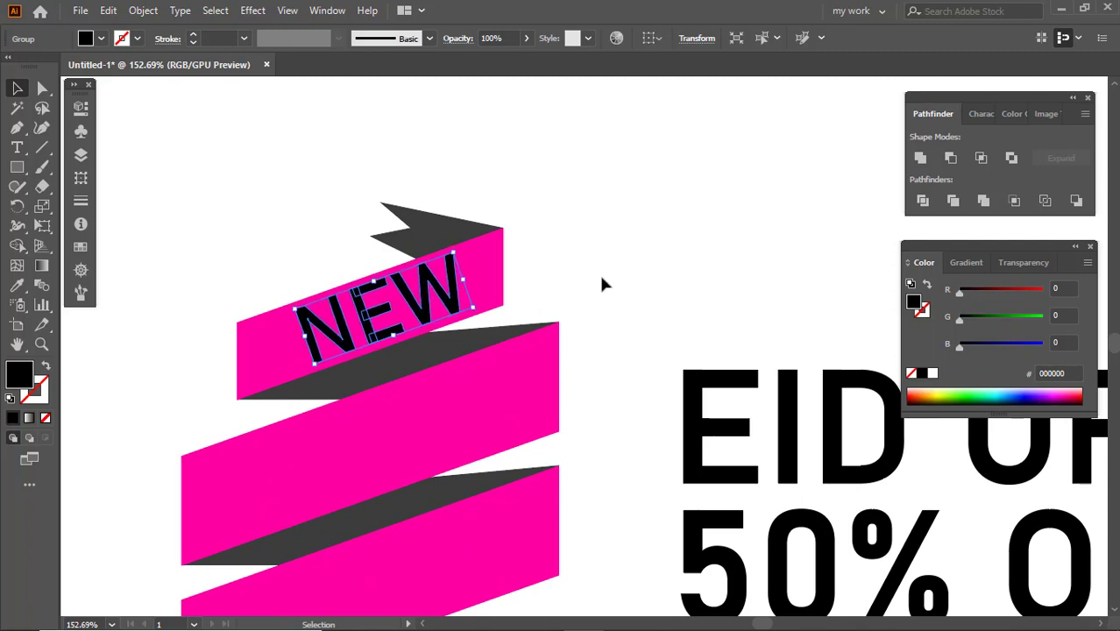
click(602, 277)
Move the outlined EID OFFER onto the middle pink bar, rotate it to the bar's slant and scale it down to fit inside.
drag(755, 391, 556, 324)
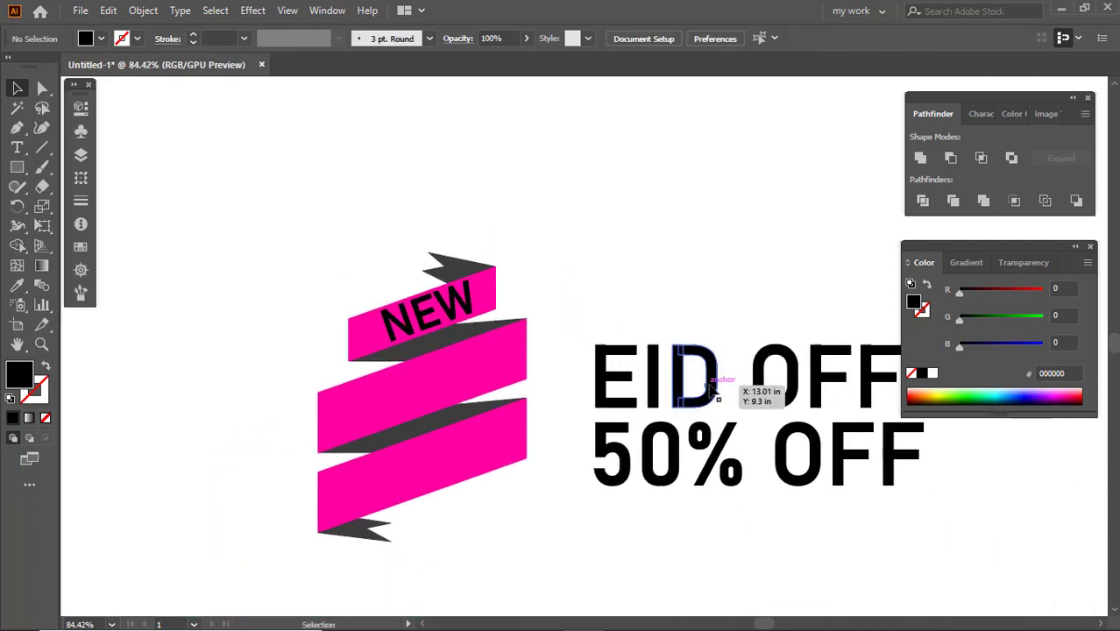
drag(714, 391, 384, 393)
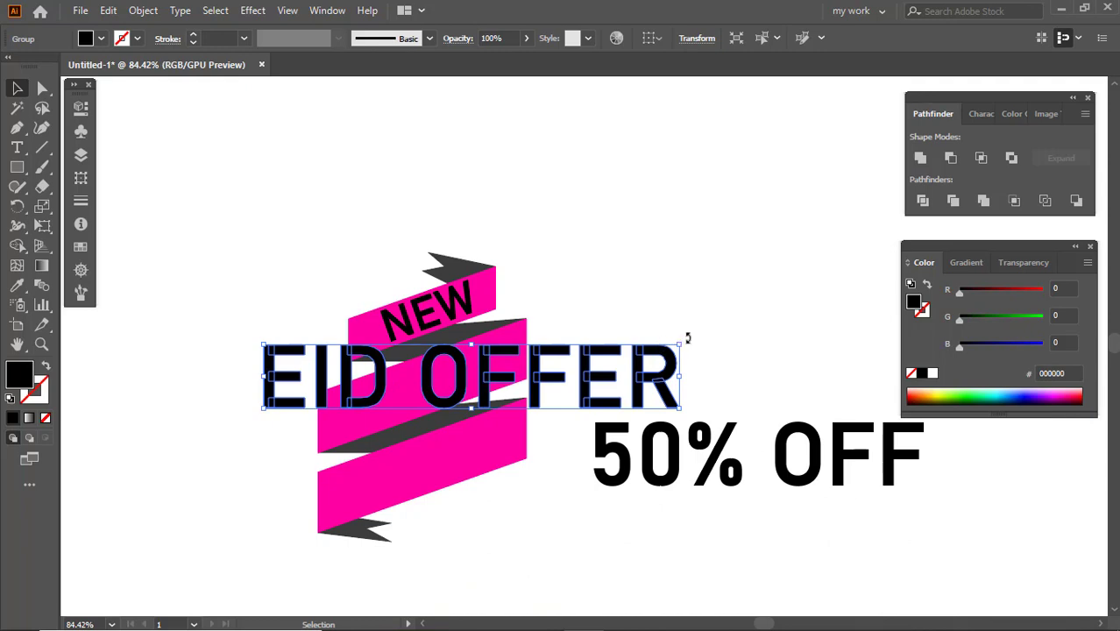
drag(684, 333, 530, 355)
key(ctrl+space)
drag(410, 342, 655, 375)
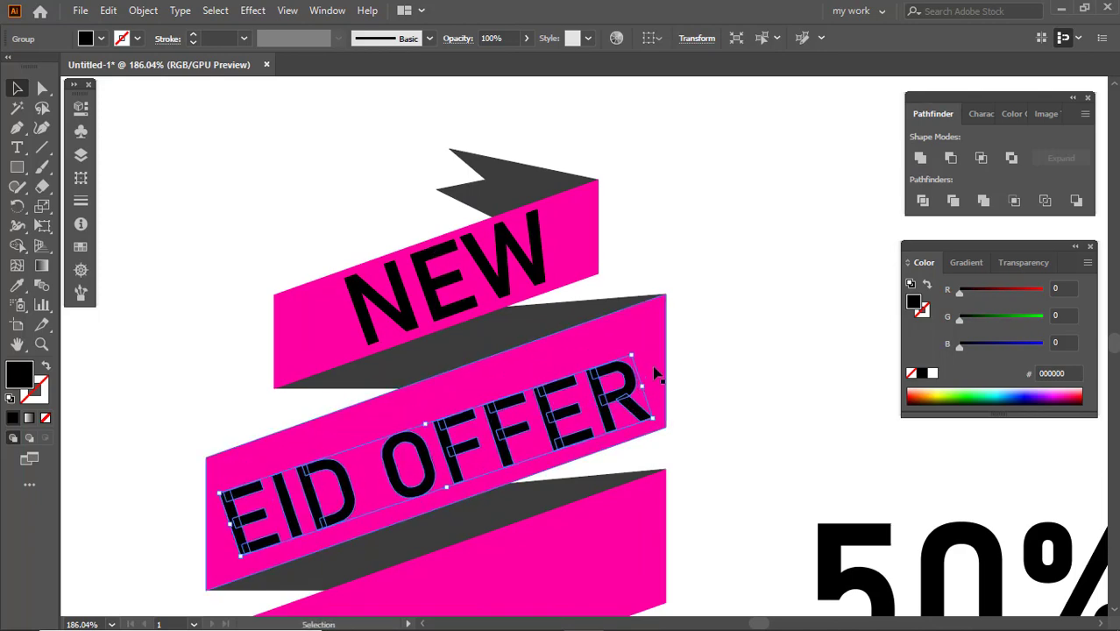
click(732, 377)
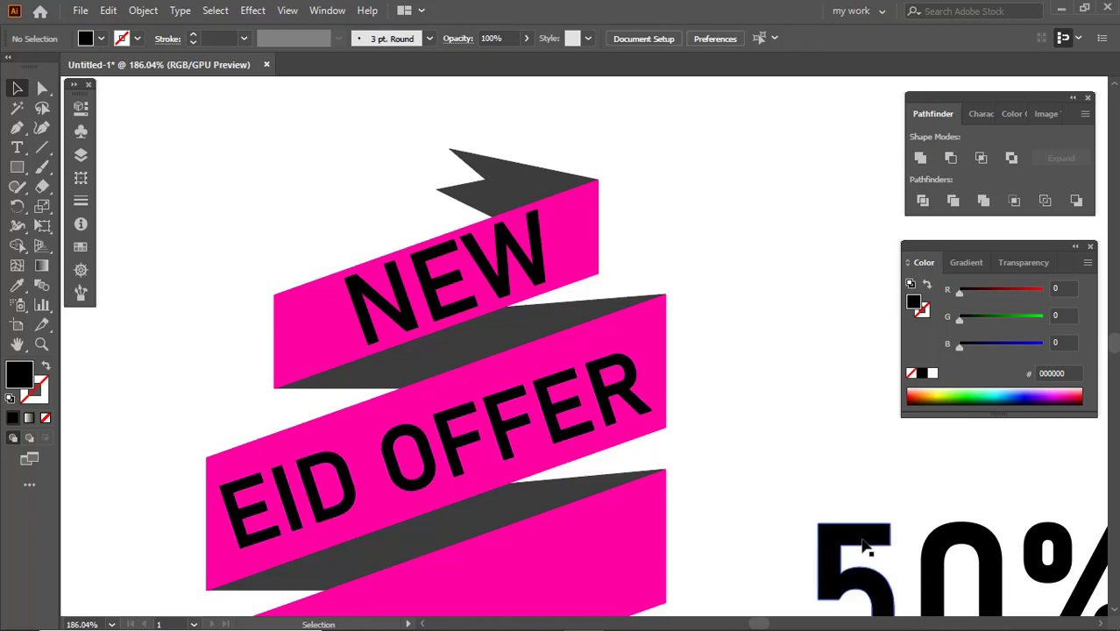
Move the outlined 50% OFF onto the bottom pink bar, rotate it to the bar's slant and scale it down to fit inside.
drag(928, 565, 496, 419)
scroll(489, 416, down, 3)
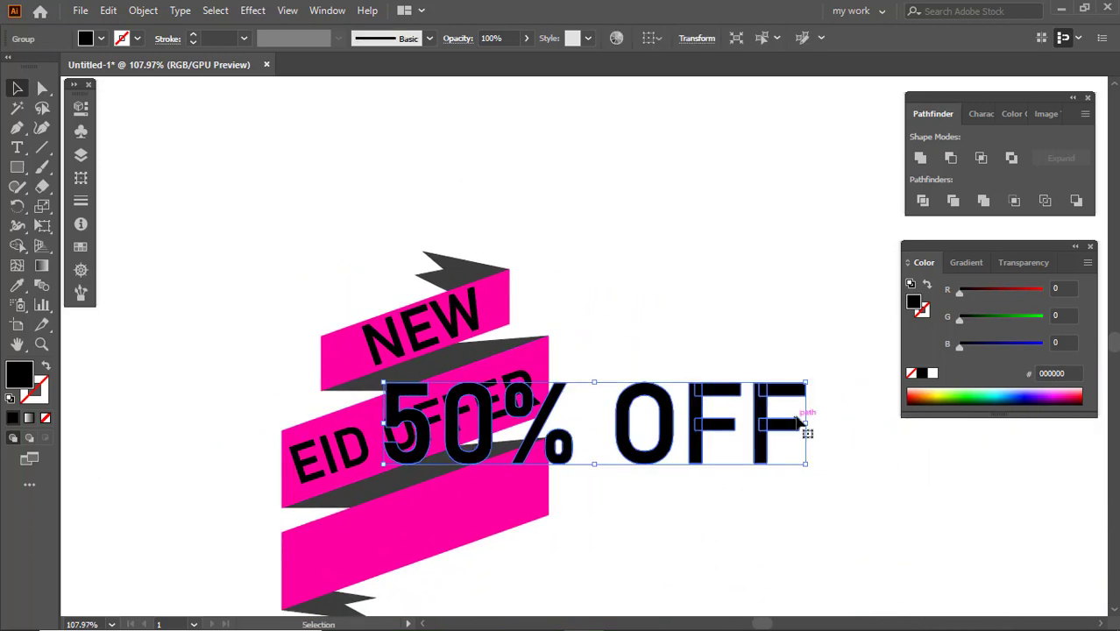
drag(807, 423, 551, 506)
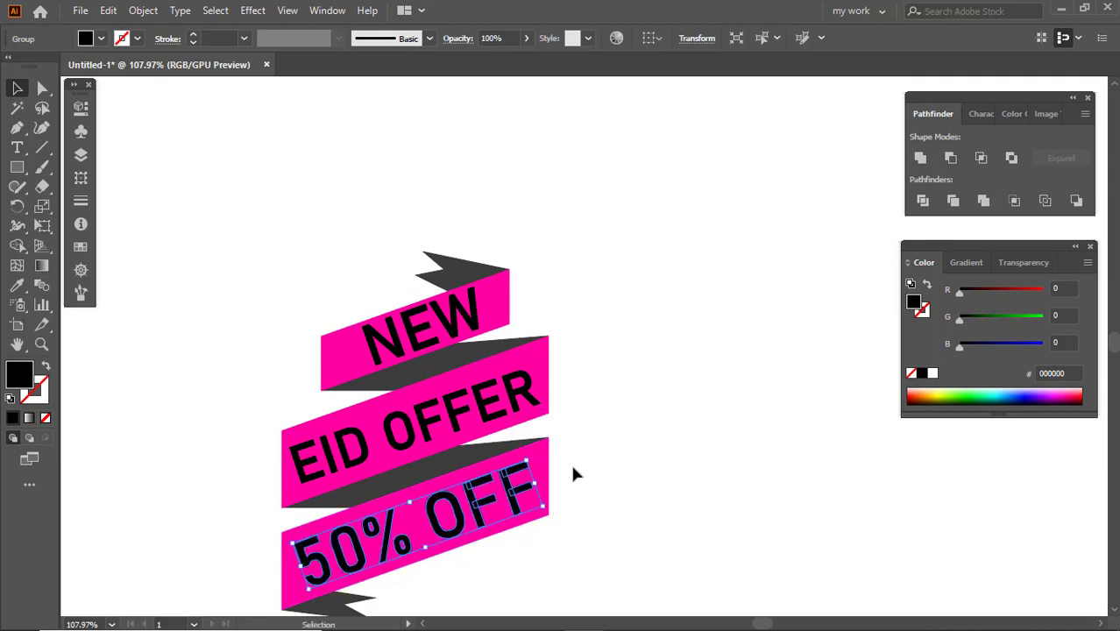
click(579, 474)
Recolor the NEW, EID OFFER and 50% OFF lettering white.
scroll(600, 476, down, 3)
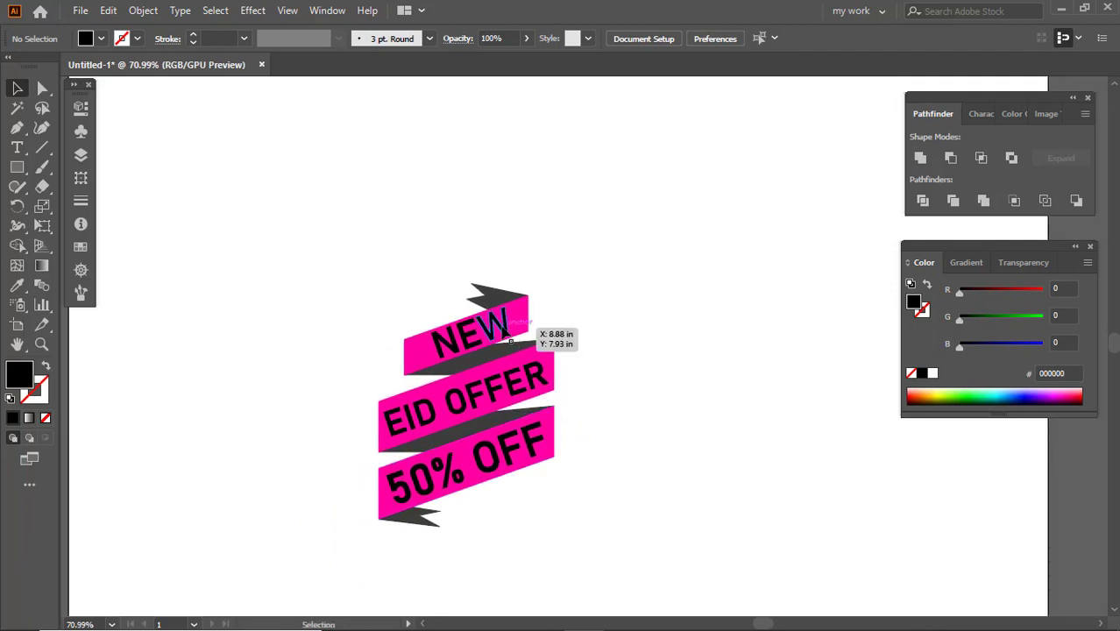
click(510, 340)
shift+click(511, 389)
shift+click(511, 451)
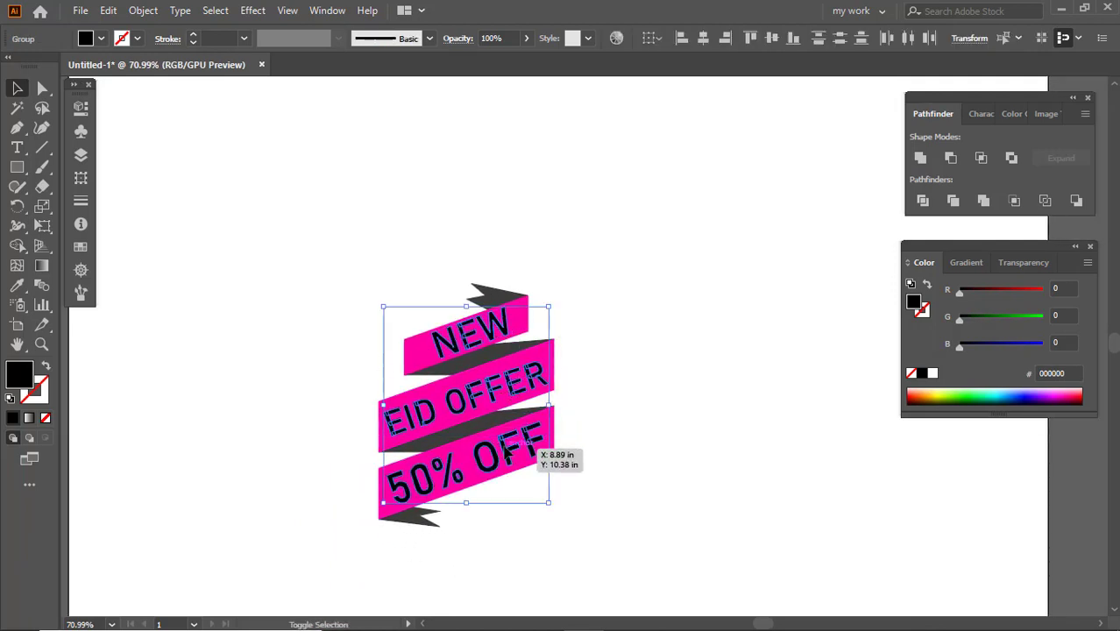
click(933, 373)
click(605, 305)
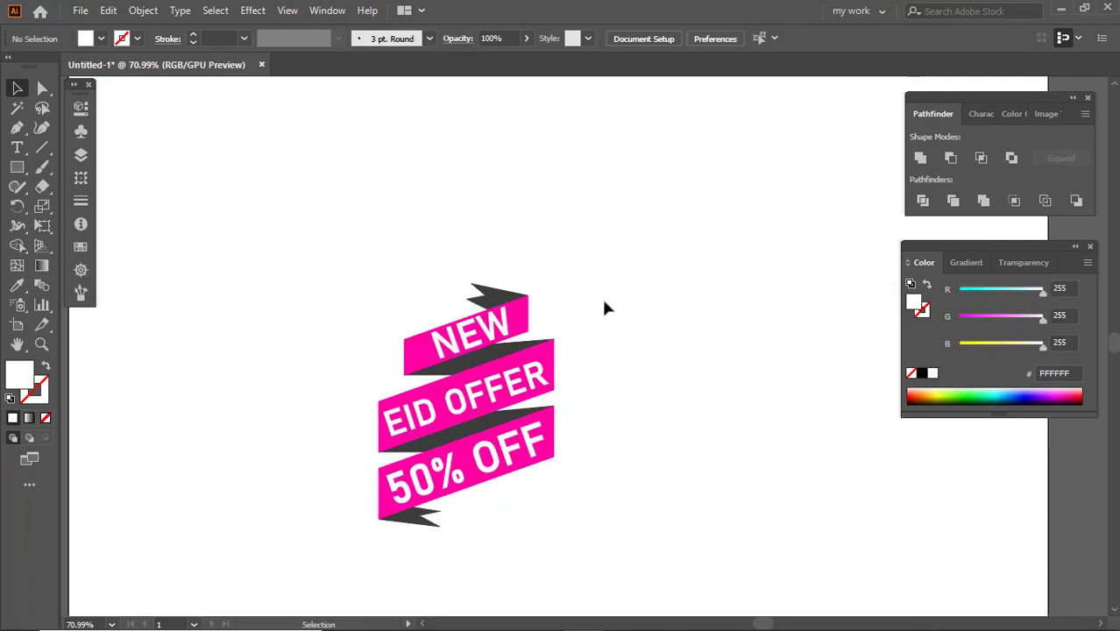
Draw a tall, narrow rectangle on the empty area above and to the right of the ribbon.
scroll(547, 348, down, 1)
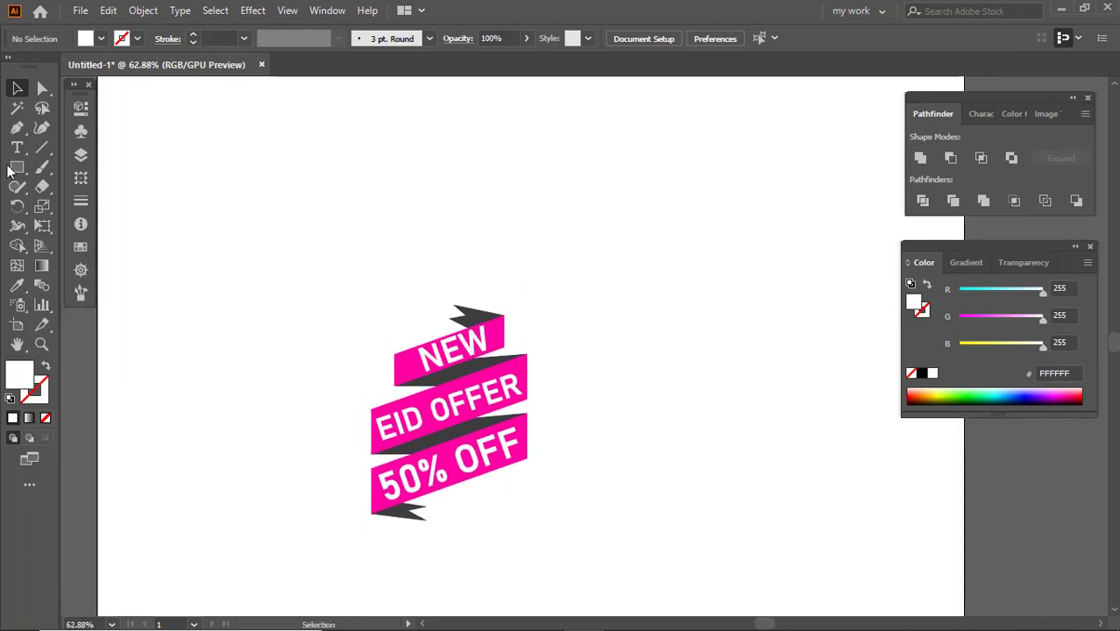
drag(587, 176, 615, 316)
click(17, 127)
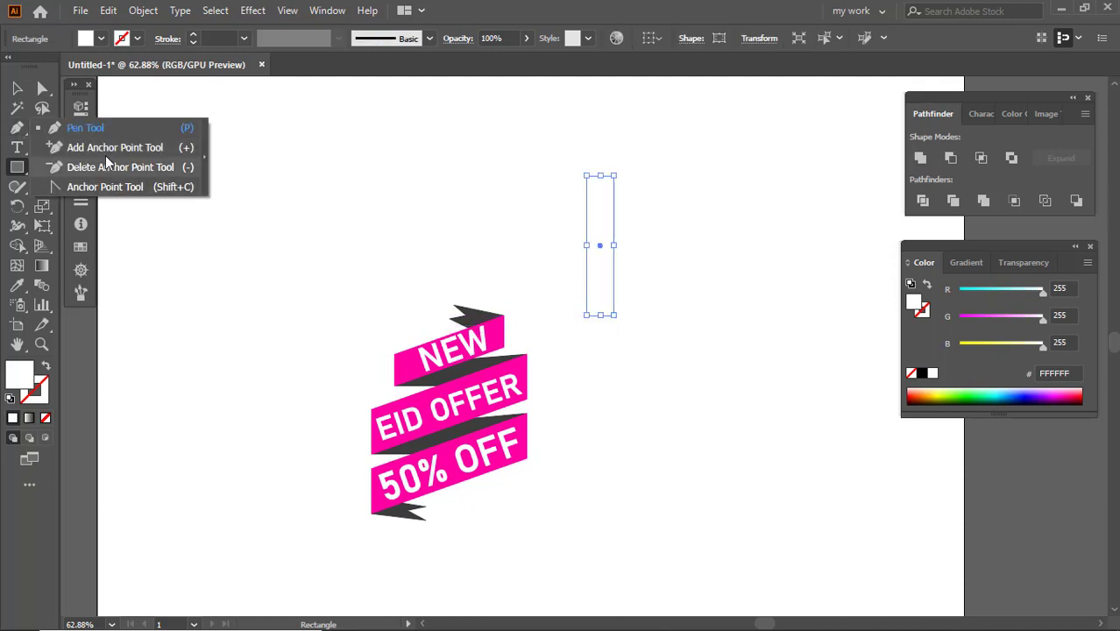
click(106, 148)
click(18, 90)
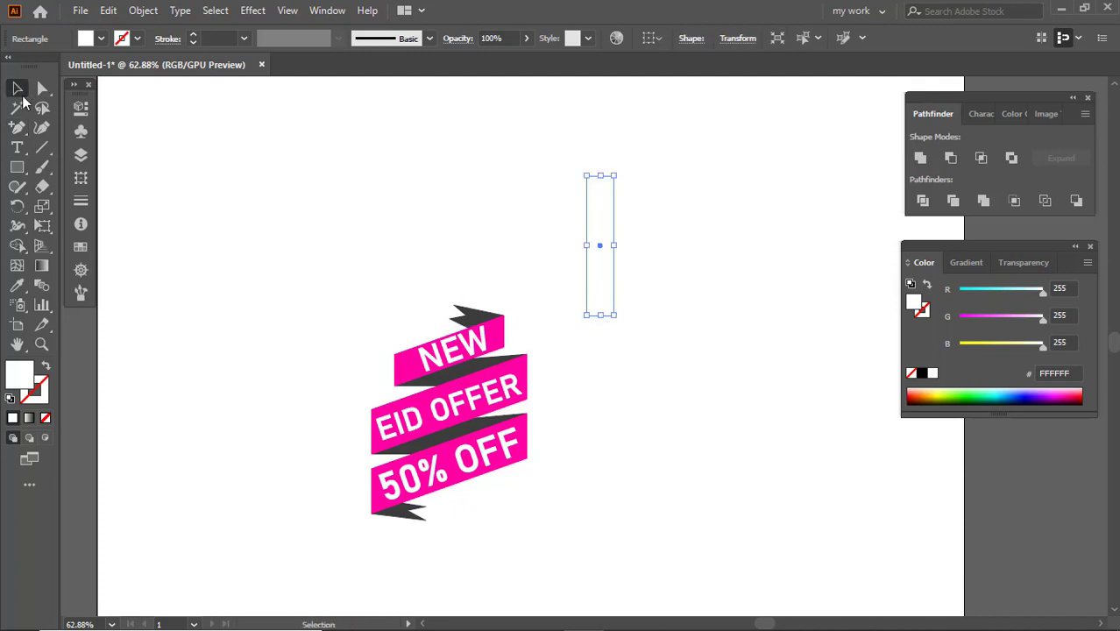
Fill the narrow rectangle with the orange FFA91F.
double_click(23, 374)
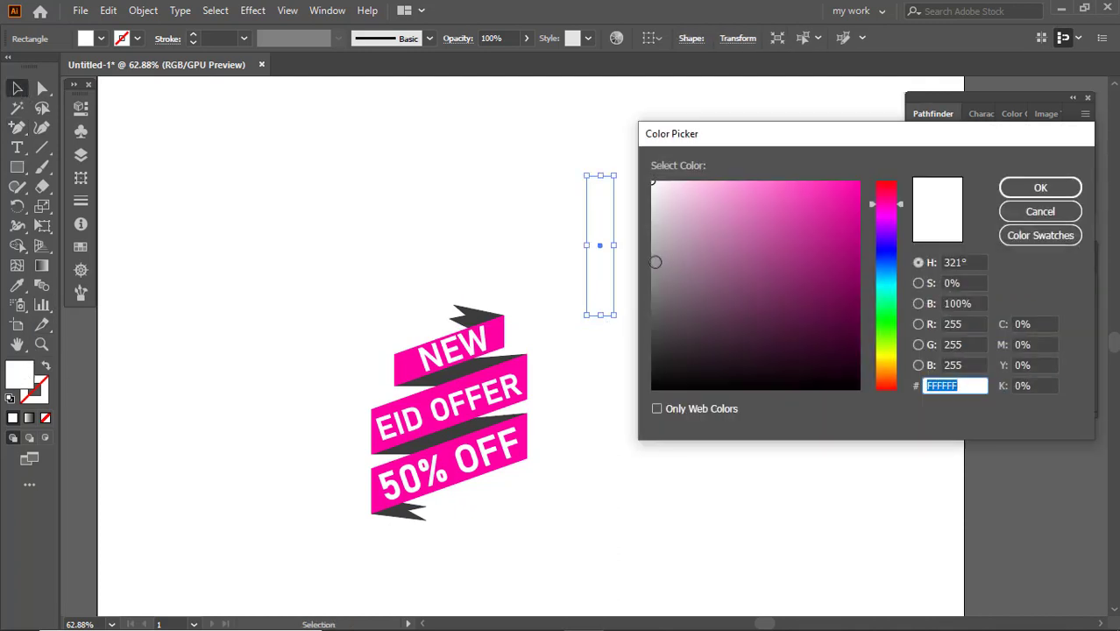
click(753, 289)
drag(880, 352, 893, 364)
click(809, 209)
click(835, 188)
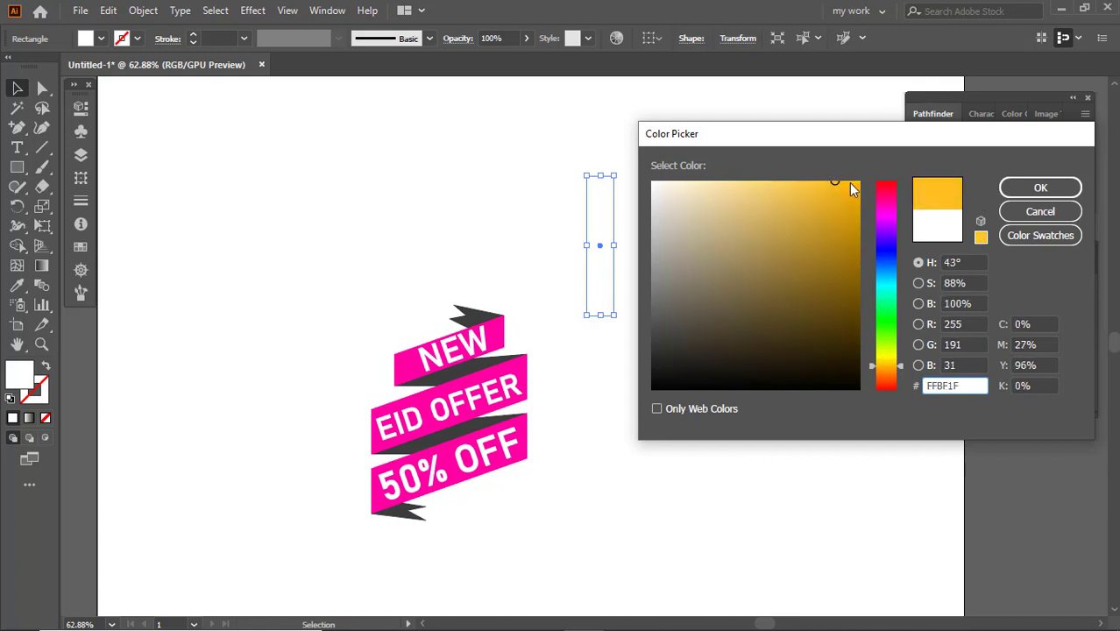
click(1041, 188)
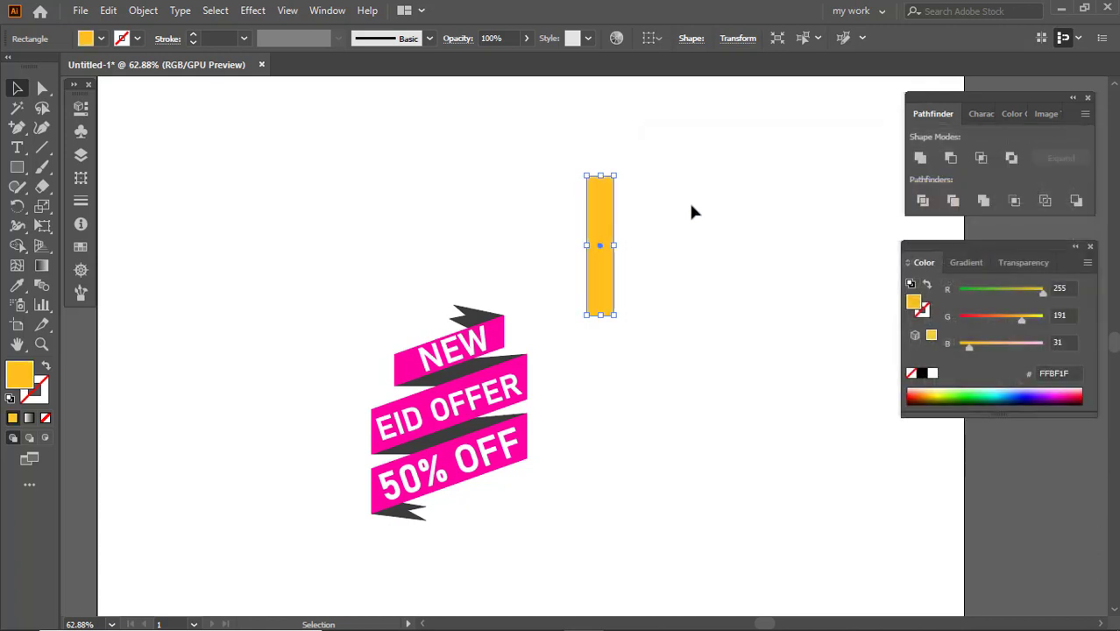
click(413, 210)
click(570, 283)
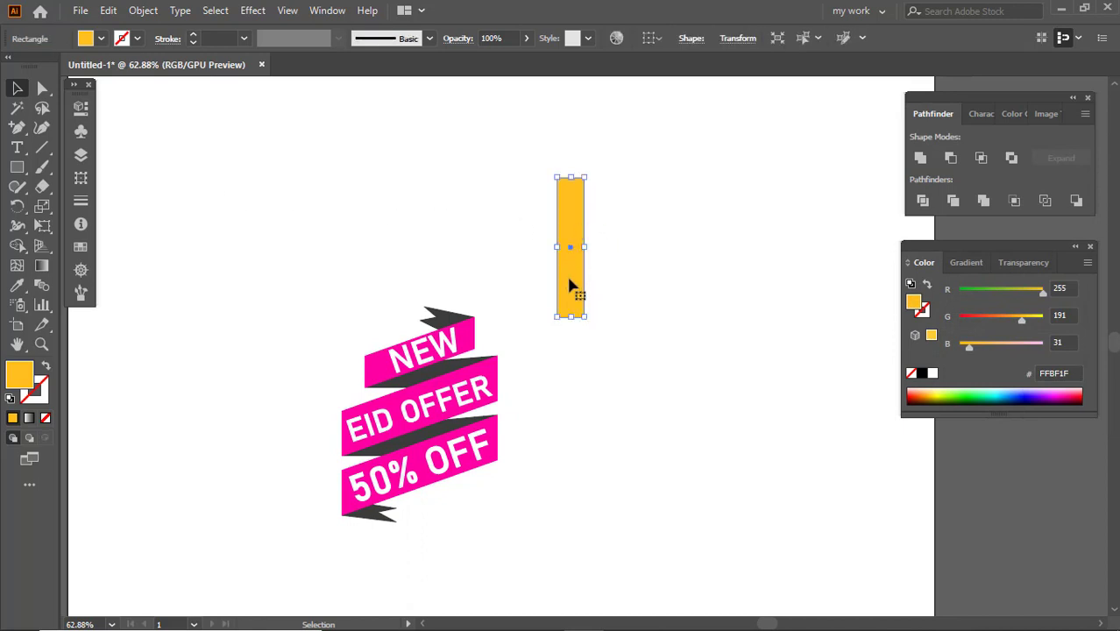
click(1014, 321)
Turn the rectangle into a downward-pointing triangle by adding an anchor point at its bottom midpoint and deleting both bottom corners.
drag(17, 127, 61, 145)
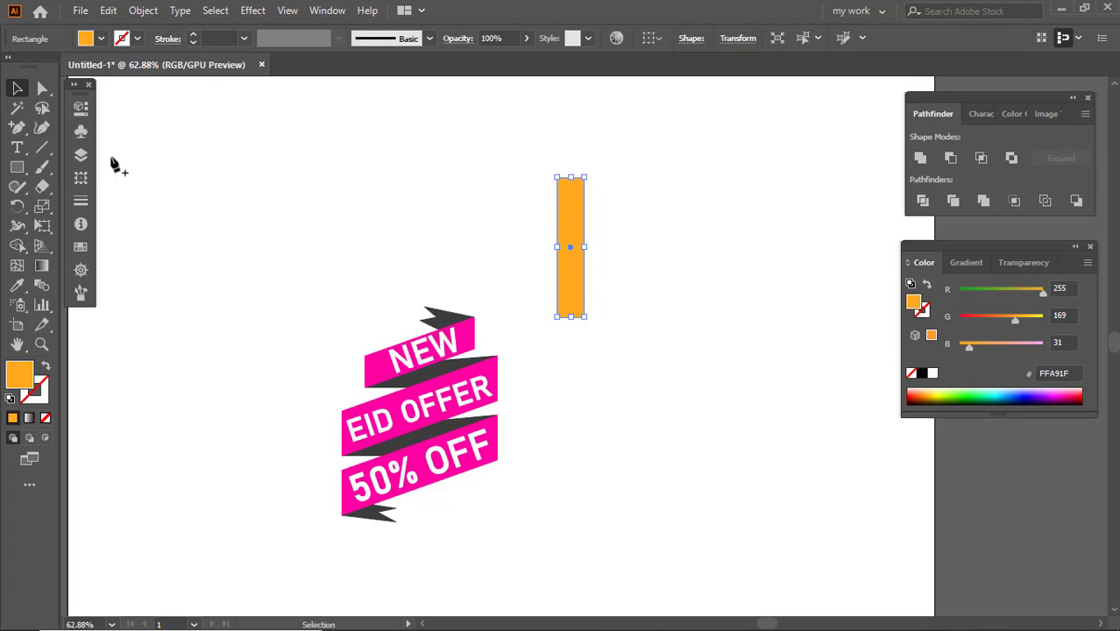
click(571, 317)
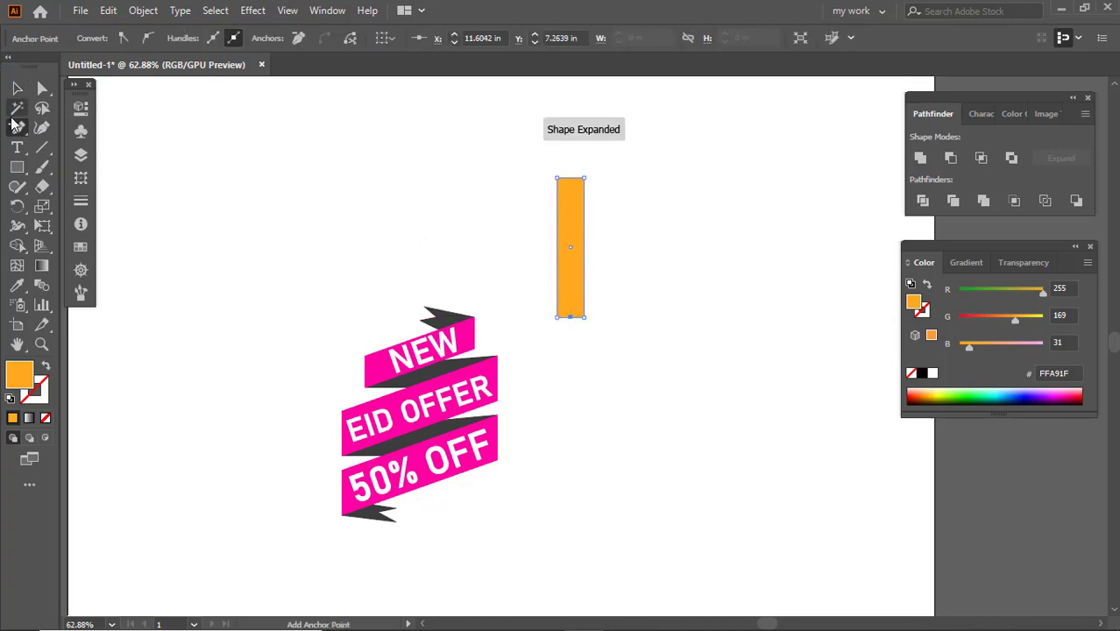
drag(15, 128, 88, 121)
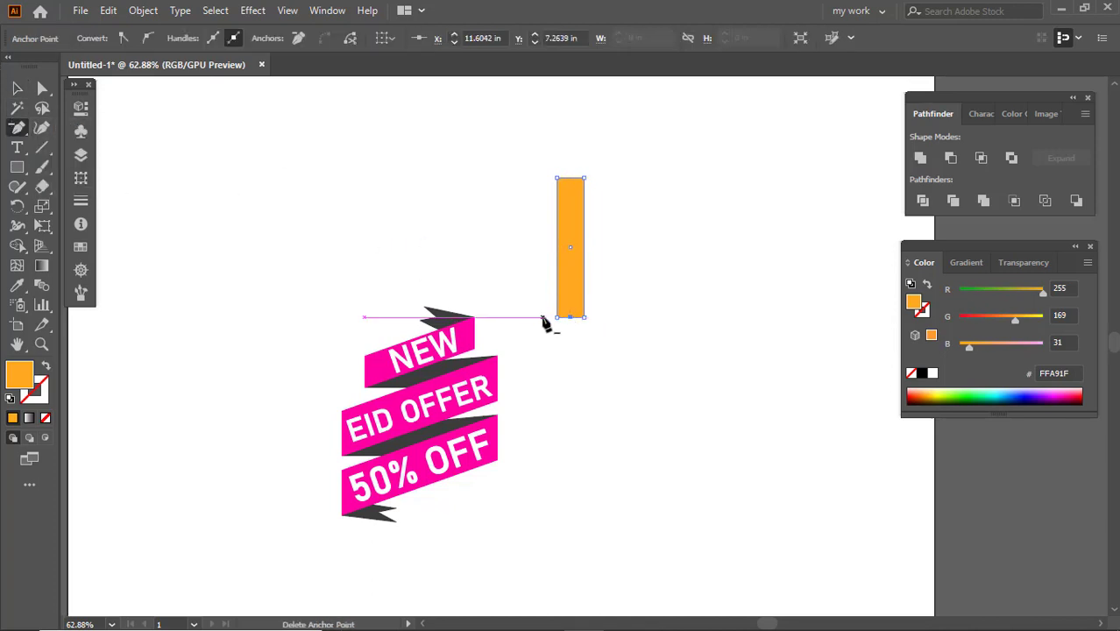
click(559, 318)
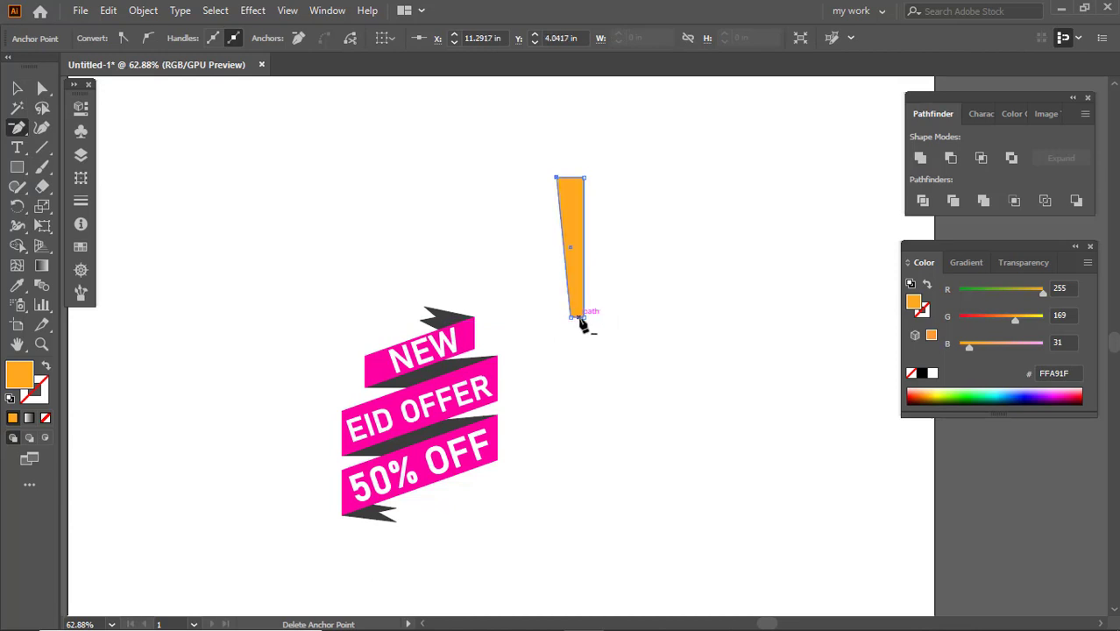
click(583, 318)
click(20, 91)
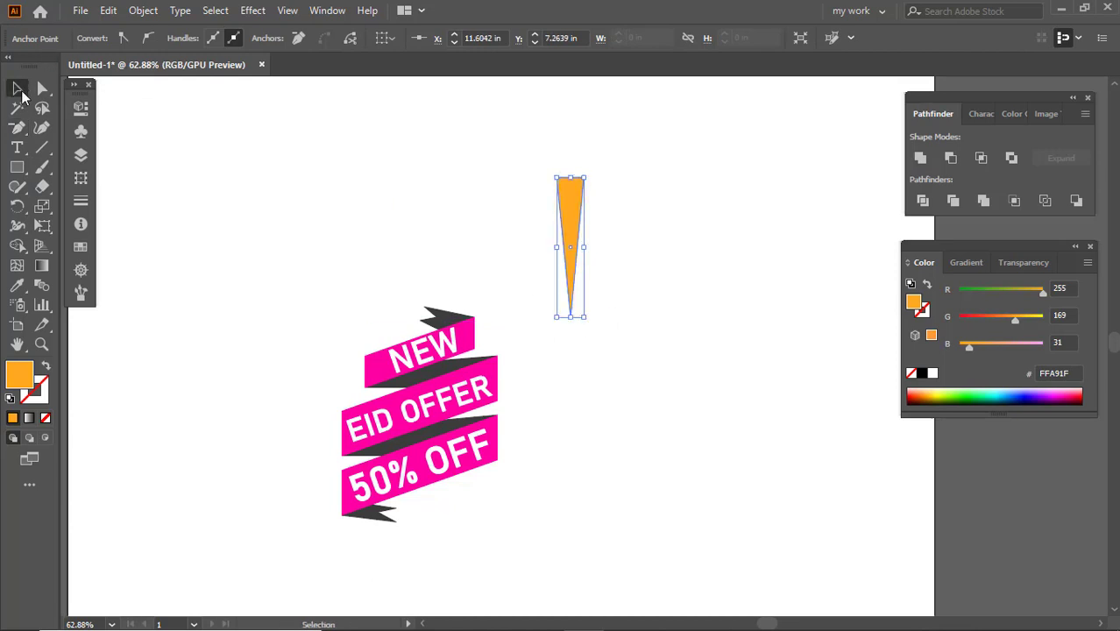
Move the orange triangle further right of the ribbon and repeat rotated copies around its bottom tip to form a full circular sunburst.
drag(664, 240, 563, 229)
drag(478, 204, 626, 189)
click(17, 206)
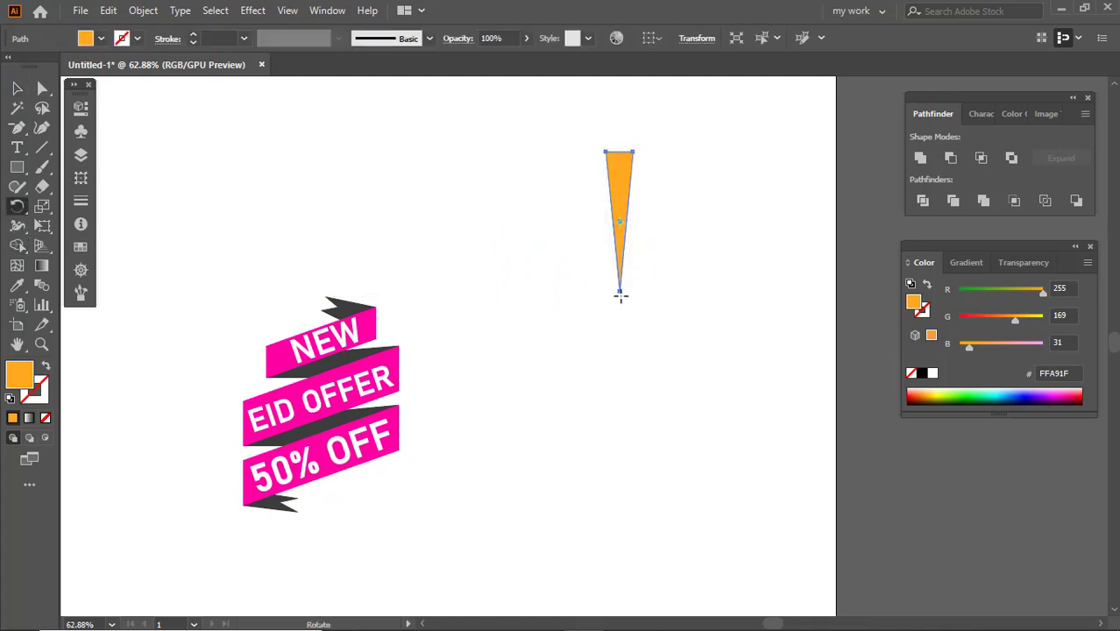
drag(624, 180, 596, 188)
key(ctrl+d)
key(ctrl+d)
key(ctrl+d)
key(ctrl+d)
key(ctrl+d)
key(ctrl+d)
key(ctrl+d)
key(ctrl+d)
key(ctrl+d)
key(ctrl+d)
key(ctrl+d)
key(ctrl+d)
key(ctrl+d)
key(ctrl+d)
key(ctrl+d)
key(ctrl+d)
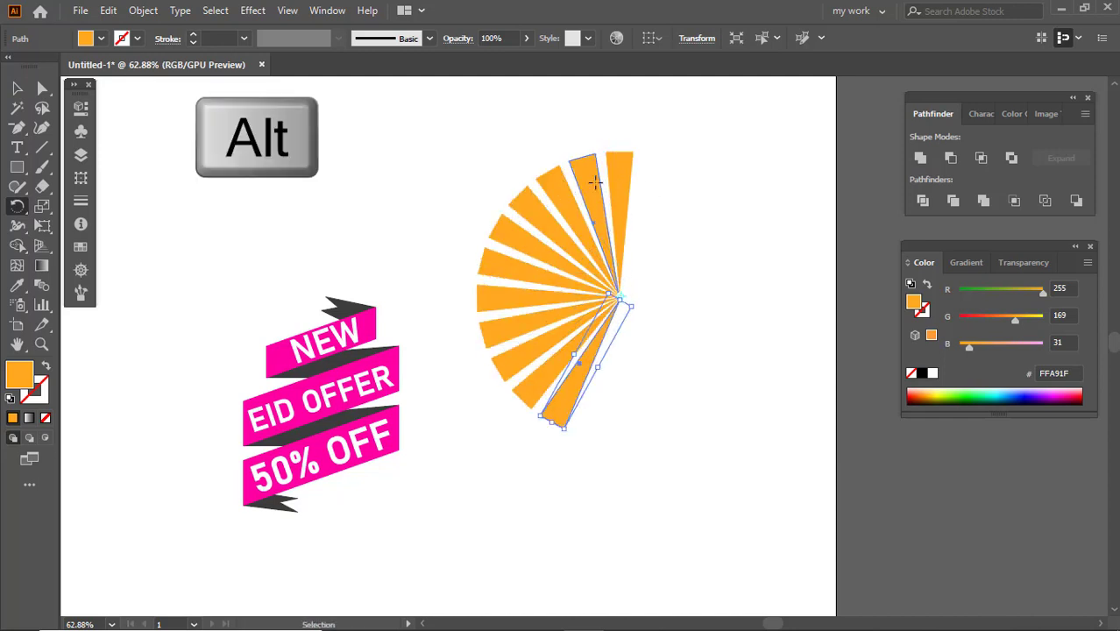
key(ctrl+d)
key(ctrl+d)
key(ctrl+d)
key(ctrl+d)
key(ctrl+d)
key(ctrl+d)
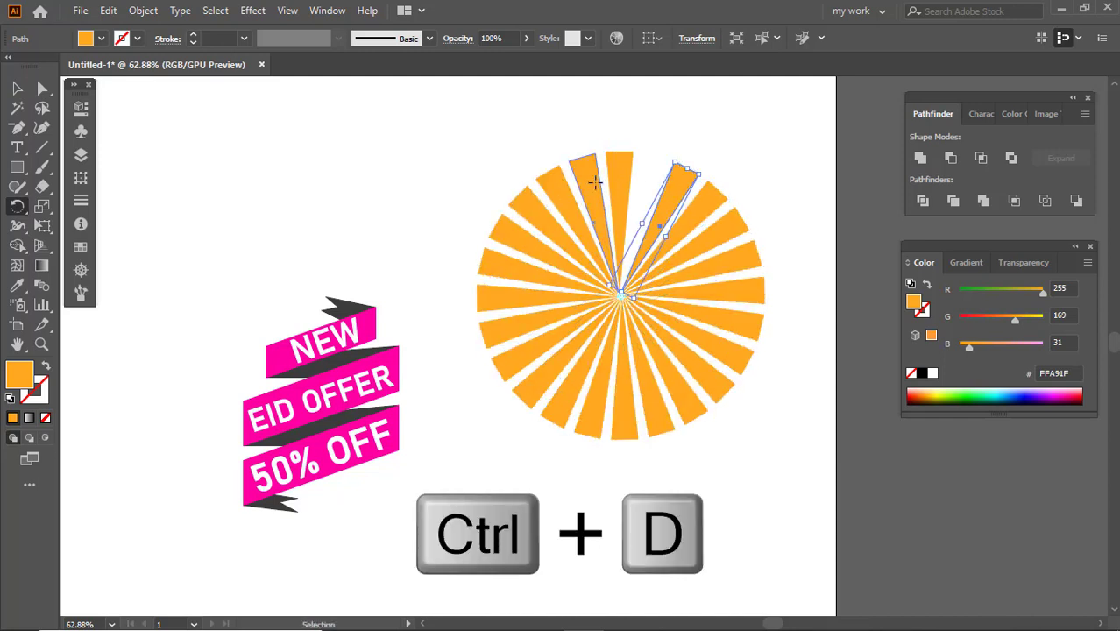
Group all the orange sunburst rays.
click(17, 89)
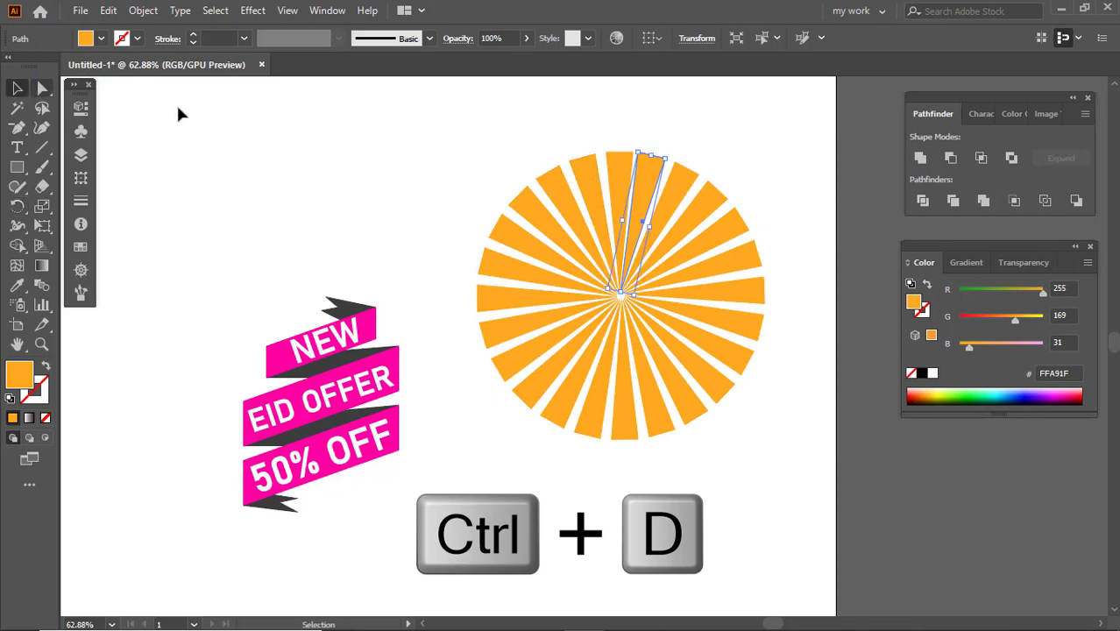
drag(459, 108, 825, 492)
right_click(701, 283)
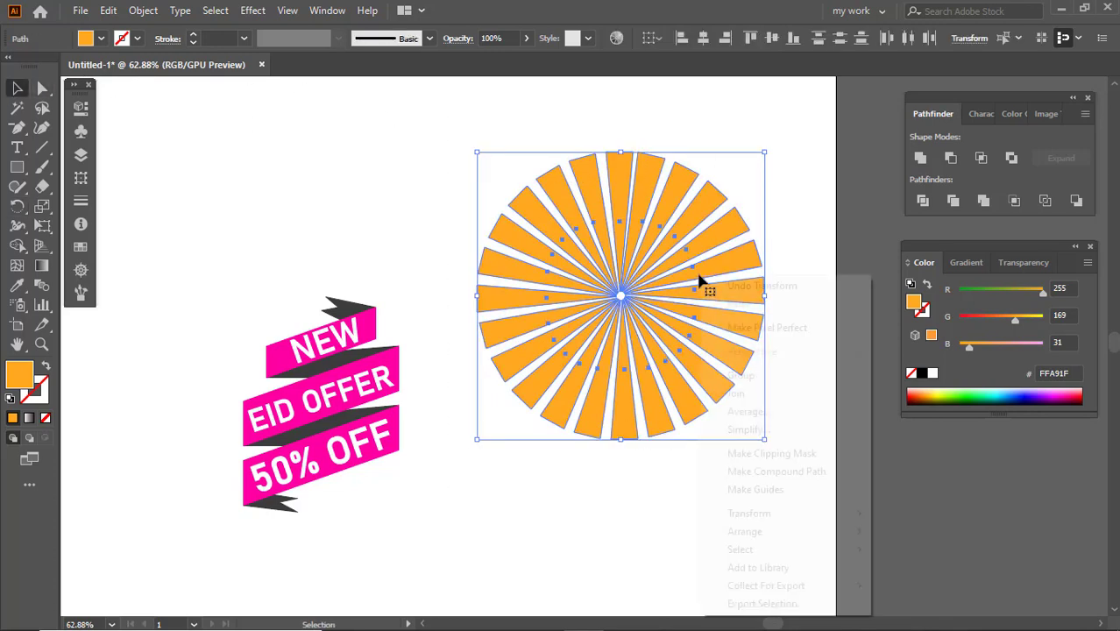
click(738, 377)
click(745, 463)
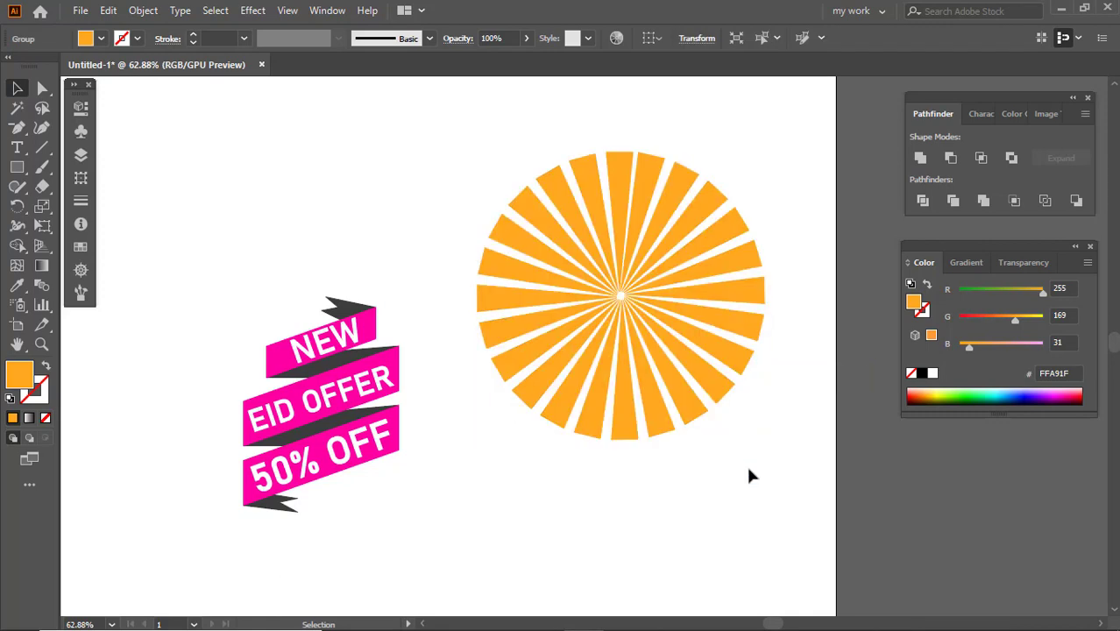
Move the sunburst group over the ribbon so both are centered, and send it to the back.
drag(698, 468, 643, 458)
drag(581, 430, 596, 420)
drag(694, 347, 489, 410)
right_click(506, 406)
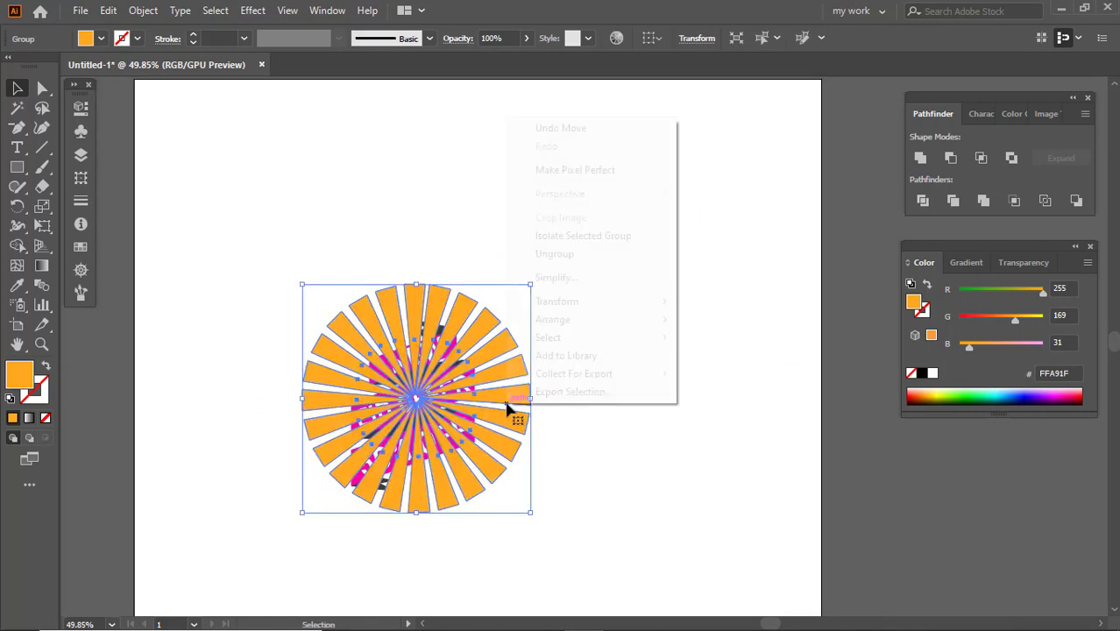
mouse_move(621, 319)
click(724, 372)
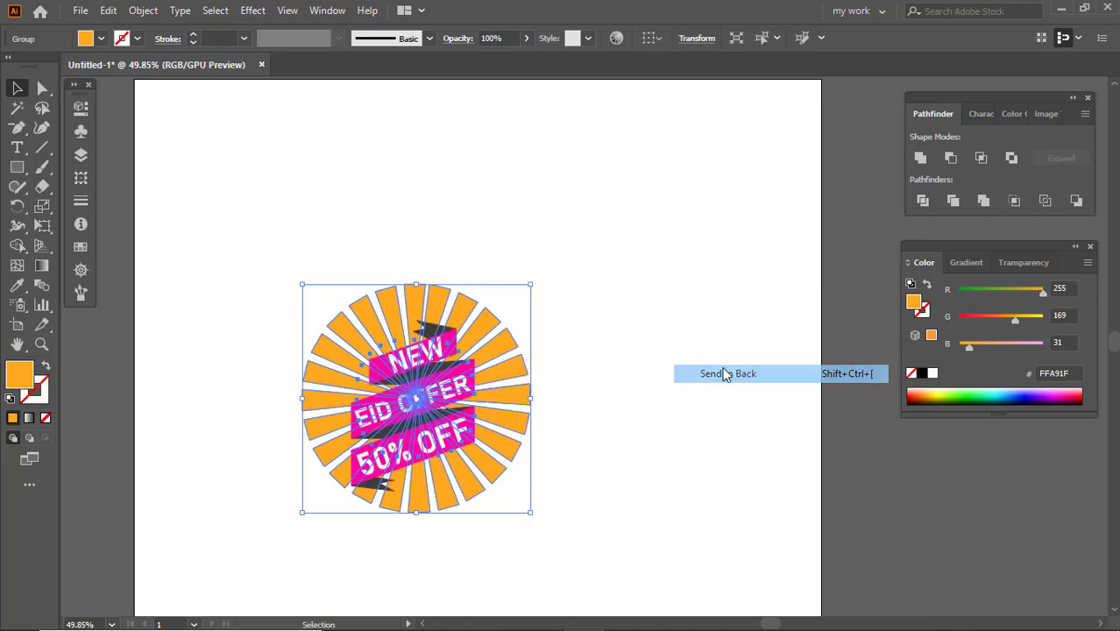
click(596, 362)
drag(395, 406, 523, 391)
click(603, 343)
drag(632, 362, 649, 365)
click(690, 344)
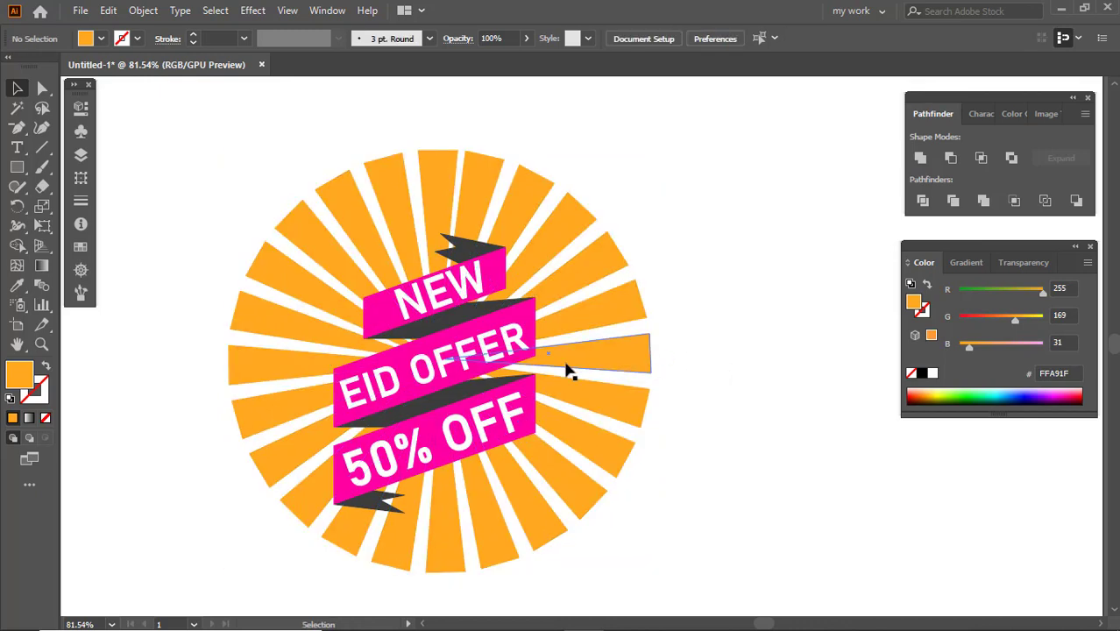
drag(507, 357, 526, 363)
click(520, 347)
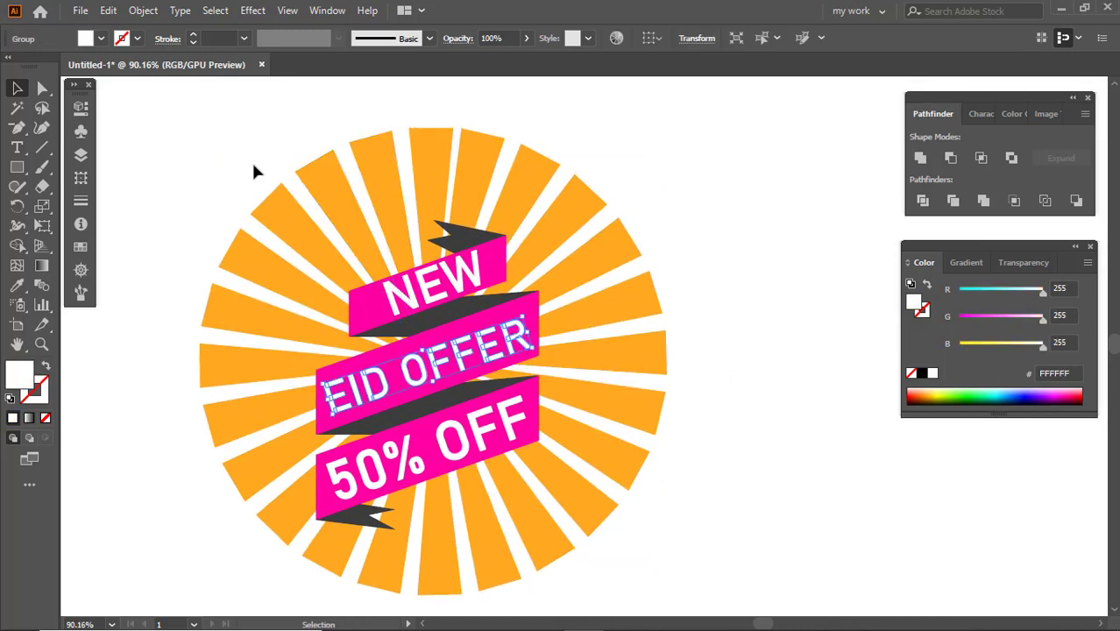
drag(216, 133, 657, 526)
click(788, 404)
Apply a Drop Shadow effect with Multiply mode and 0.1 in X and Y offsets to all three white text lines.
click(465, 304)
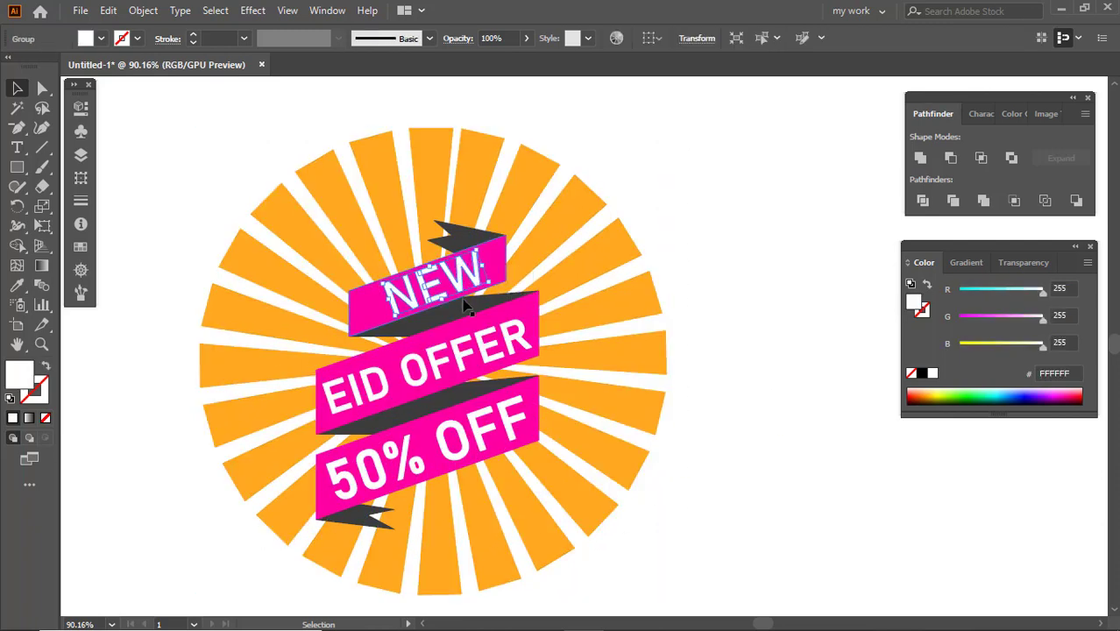
shift+click(508, 344)
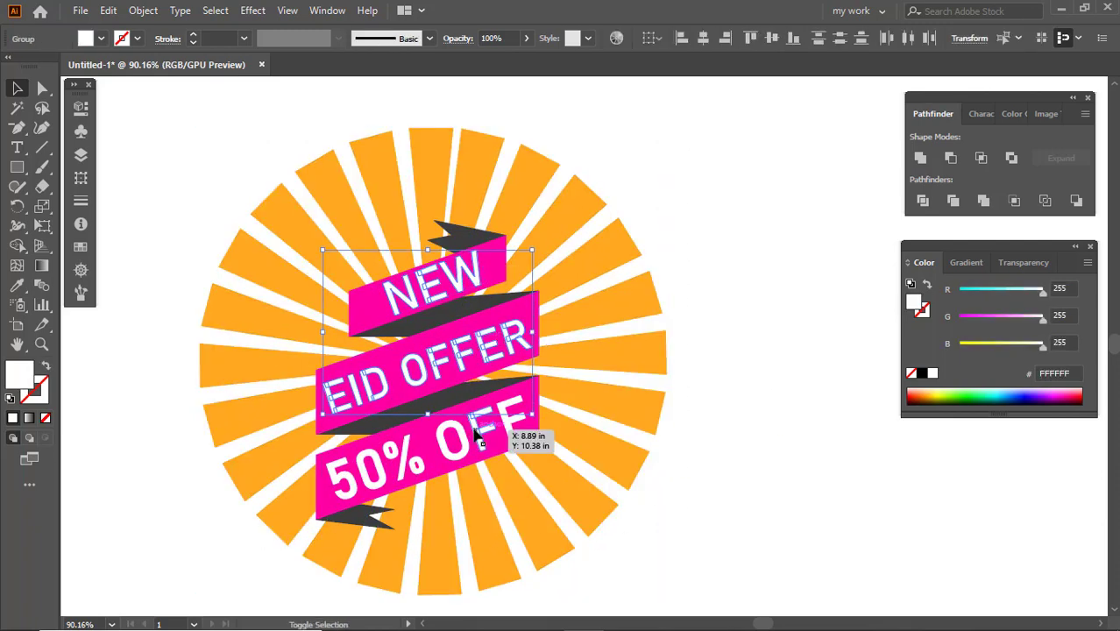
shift+click(478, 435)
click(252, 11)
mouse_move(320, 204)
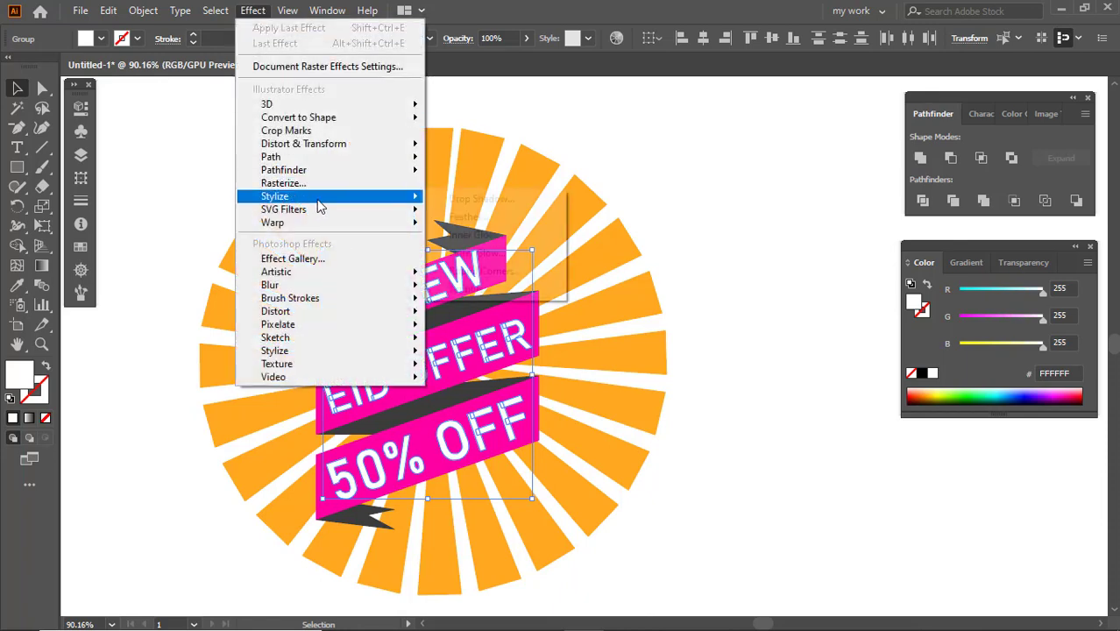
click(482, 198)
click(793, 274)
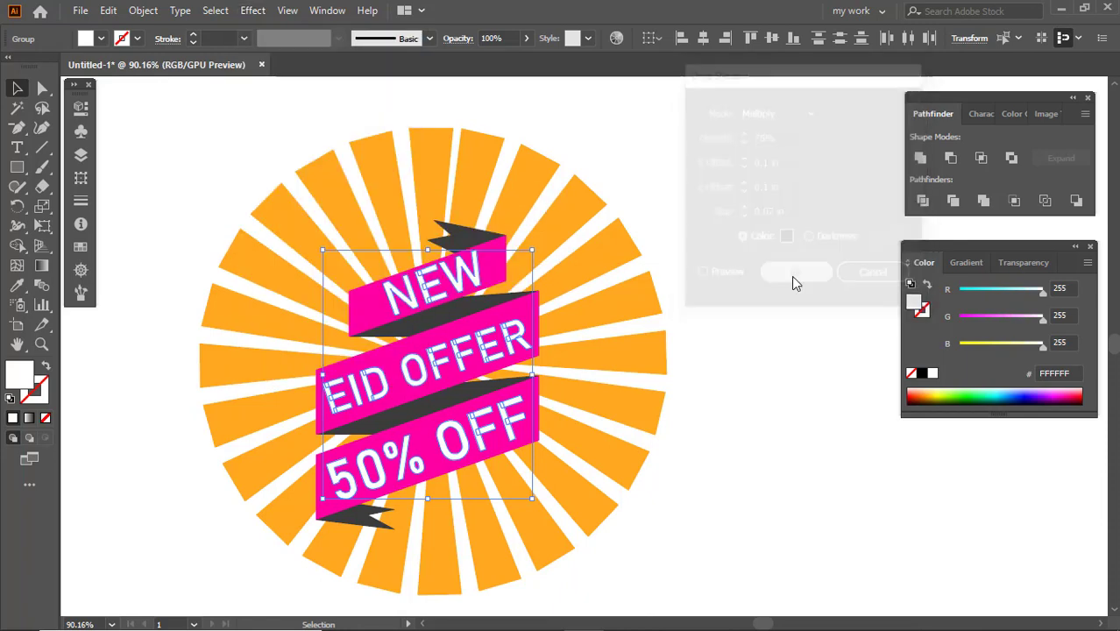
click(733, 252)
mouse_move(726, 298)
mouse_down()
mouse_move(682, 290)
mouse_move(719, 301)
mouse_up()
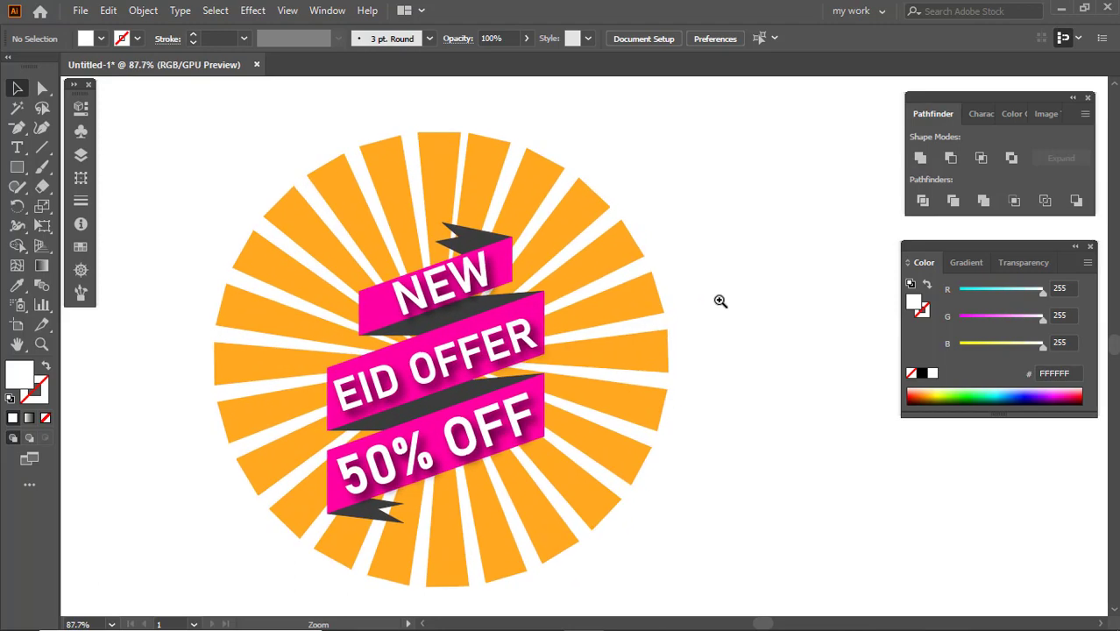